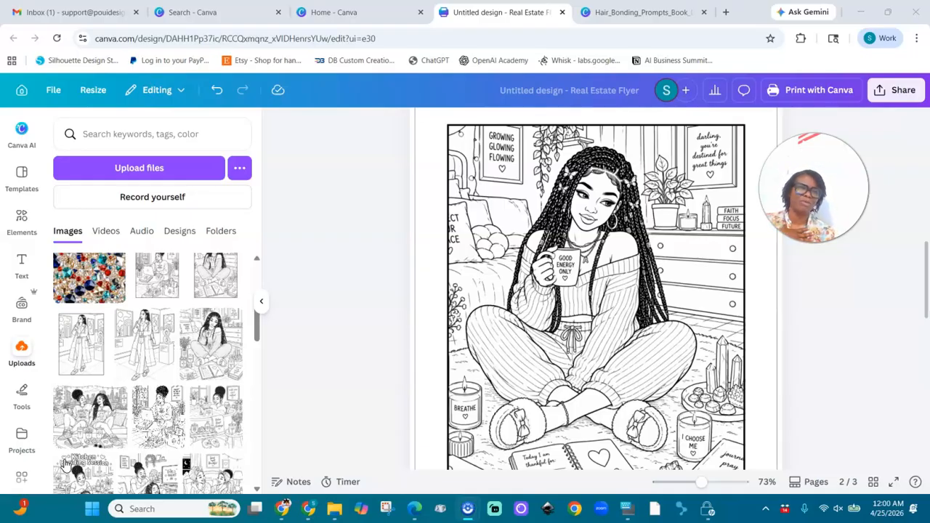
# - Look through the three coloring pages in the Canva design
pyautogui.scroll(5, 596, 291)
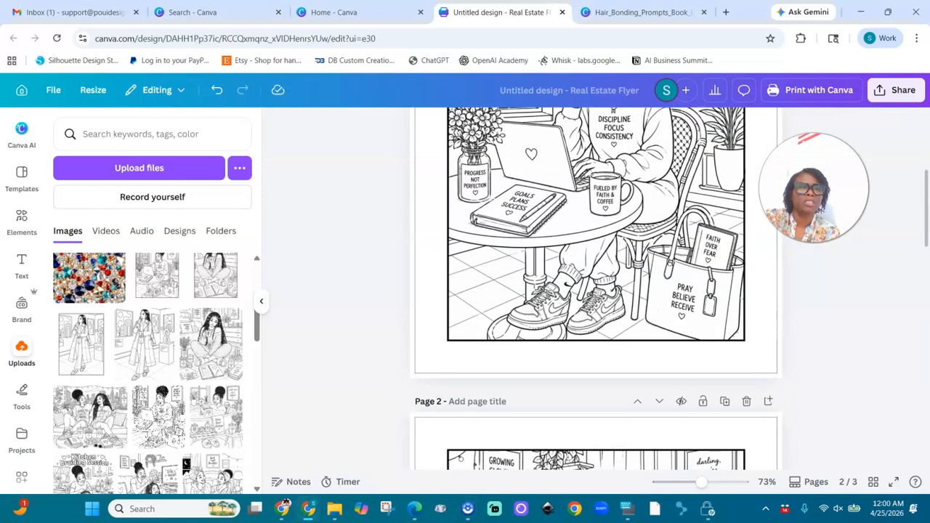
pyautogui.scroll(3, 596, 291)
pyautogui.scroll(-1, 596, 291)
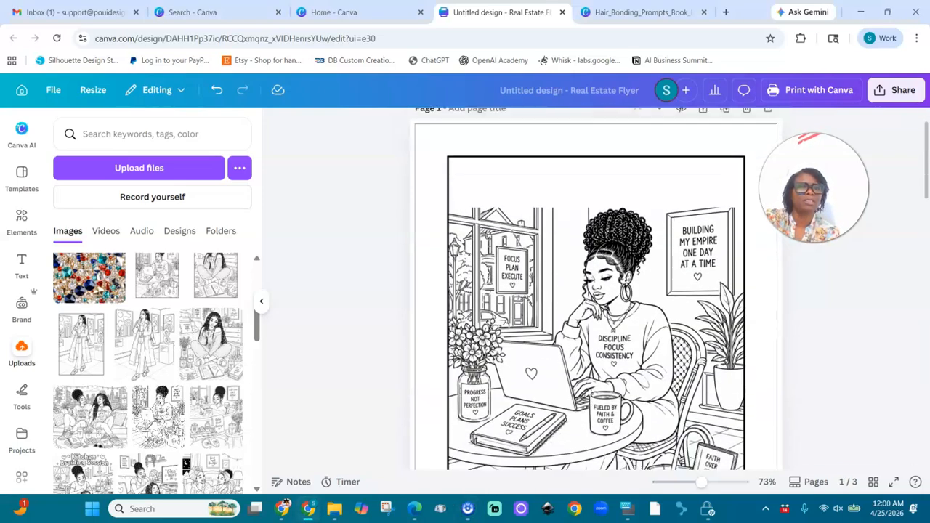
pyautogui.scroll(-10, 596, 291)
pyautogui.scroll(-2, 596, 290)
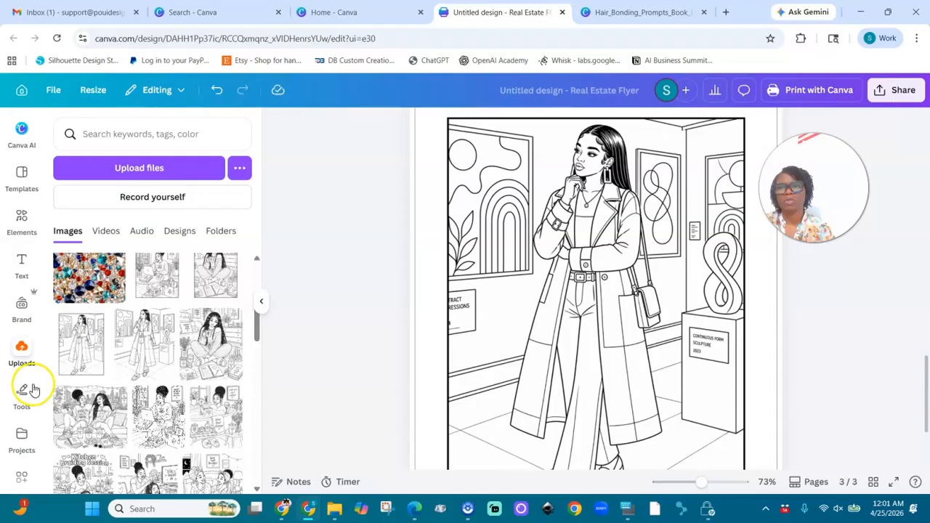
# - Switch to ChatGPT and review the model configuration and thinking effort options without changing them
pyautogui.click(283, 509)
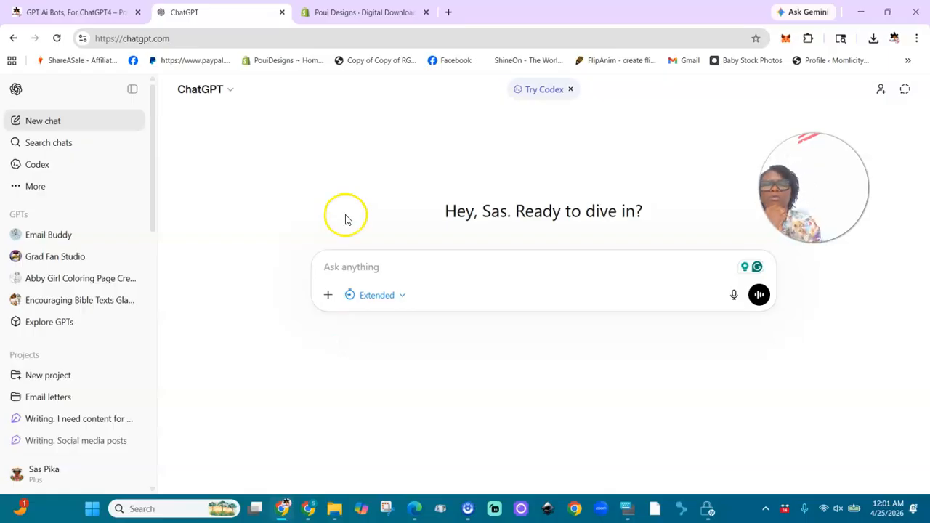
pyautogui.click(228, 91)
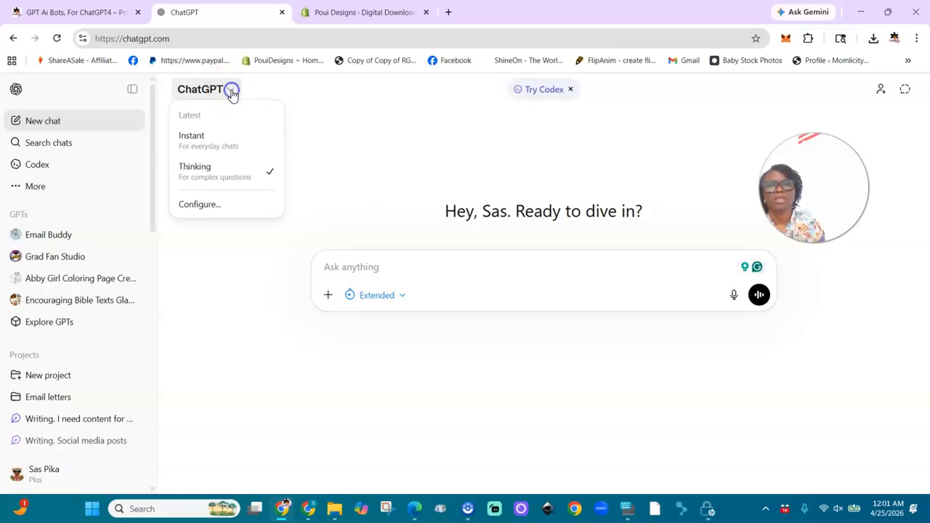
pyautogui.click(211, 208)
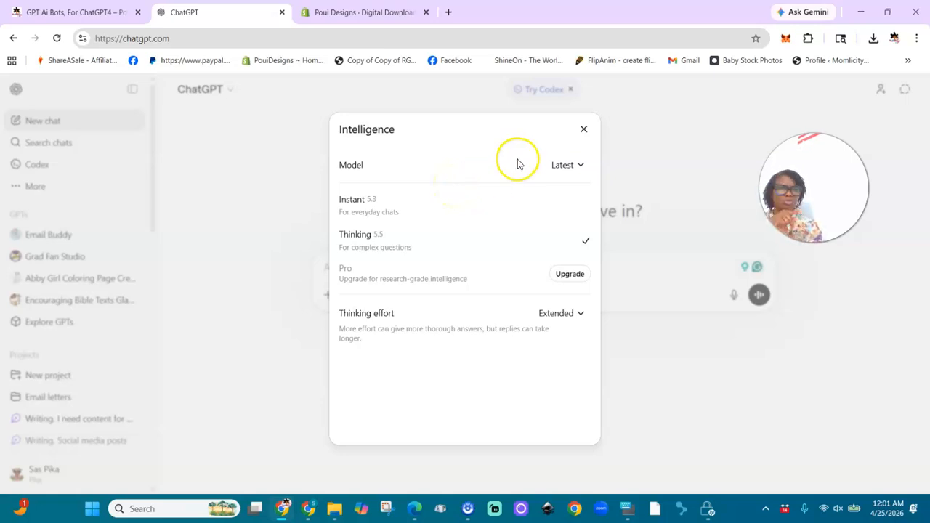
pyautogui.click(583, 130)
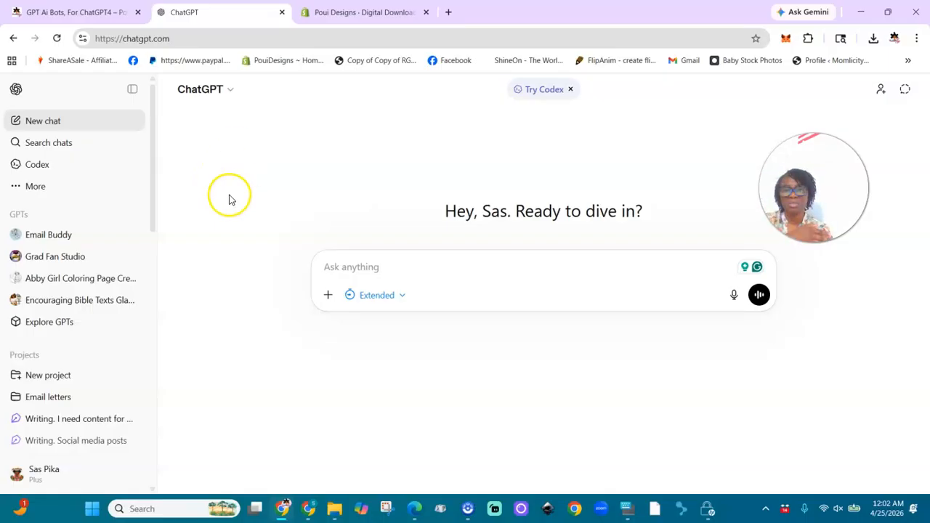
# - Attach the Urban_Black_Girls_REVISED_Prompts PDF from the Downloads folder to the new chat
pyautogui.click(328, 298)
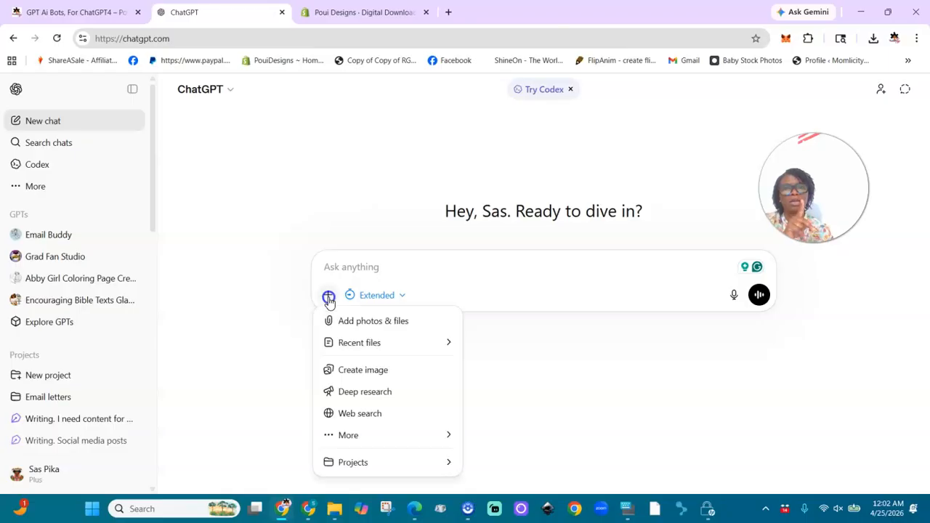
pyautogui.click(354, 326)
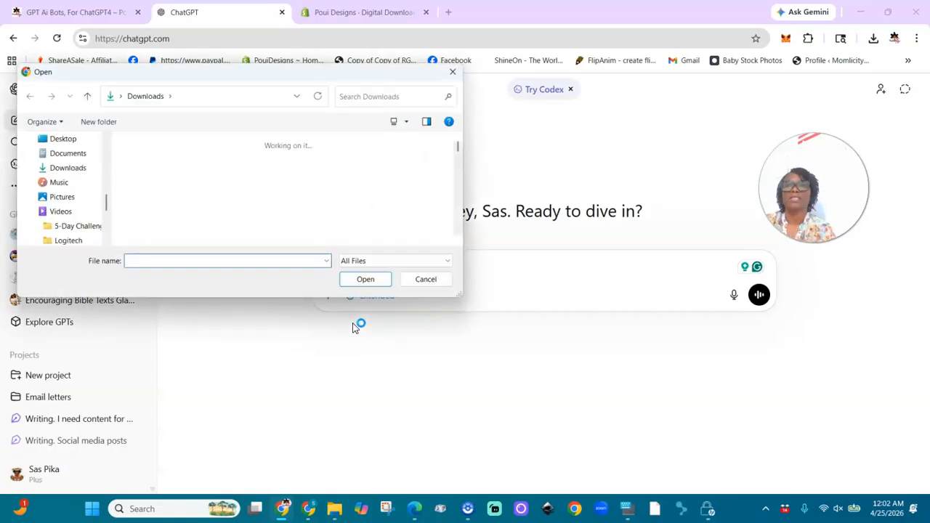
pyautogui.click(243, 202)
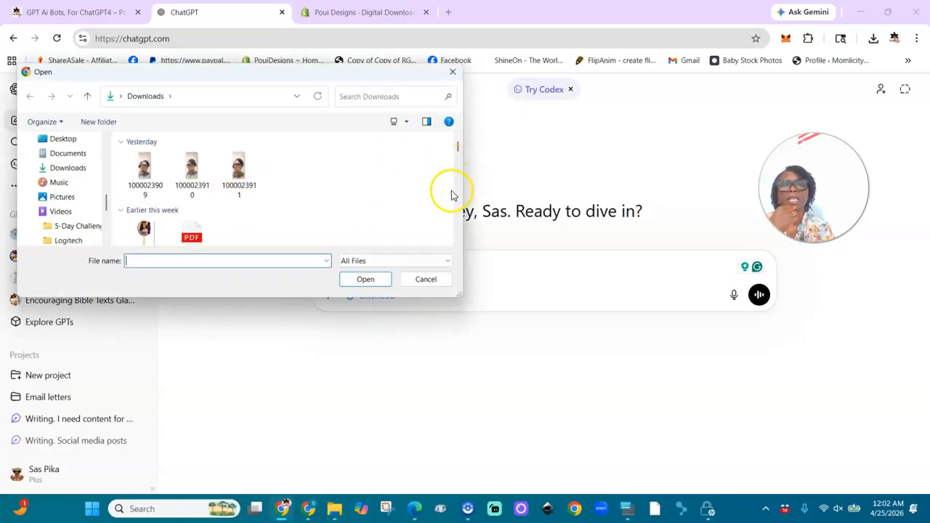
pyautogui.click(457, 227)
pyautogui.click(457, 227)
pyautogui.click(457, 226)
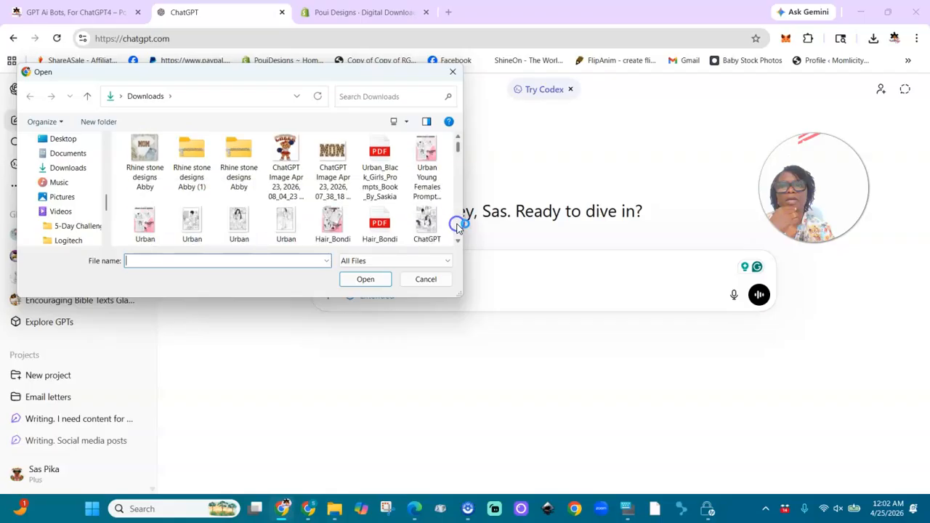
pyautogui.click(457, 141)
pyautogui.click(457, 141)
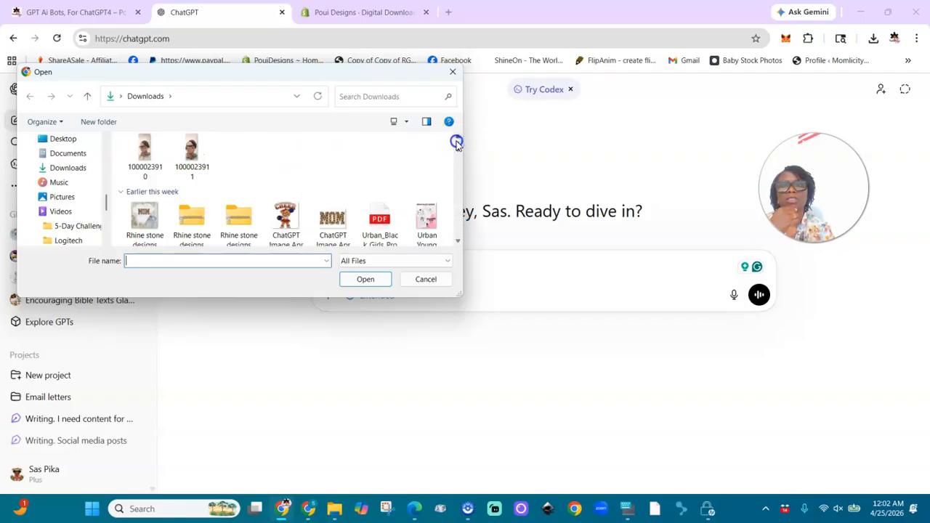
pyautogui.click(458, 240)
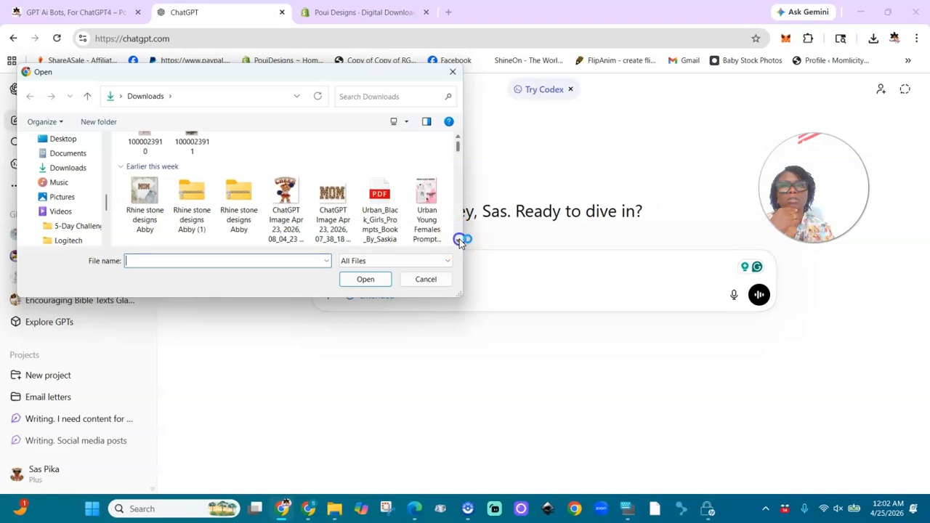
pyautogui.click(457, 139)
pyautogui.click(457, 138)
pyautogui.click(457, 138)
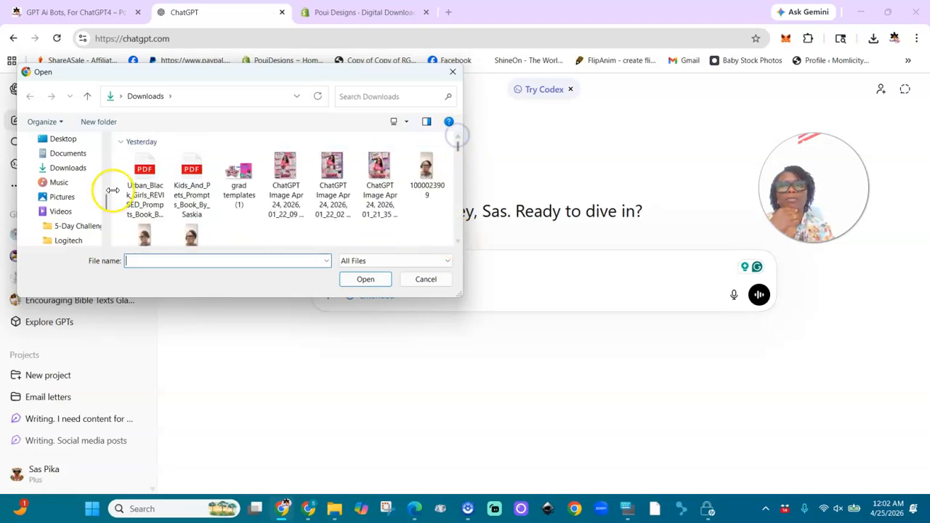
pyautogui.click(146, 158)
pyautogui.click(146, 159)
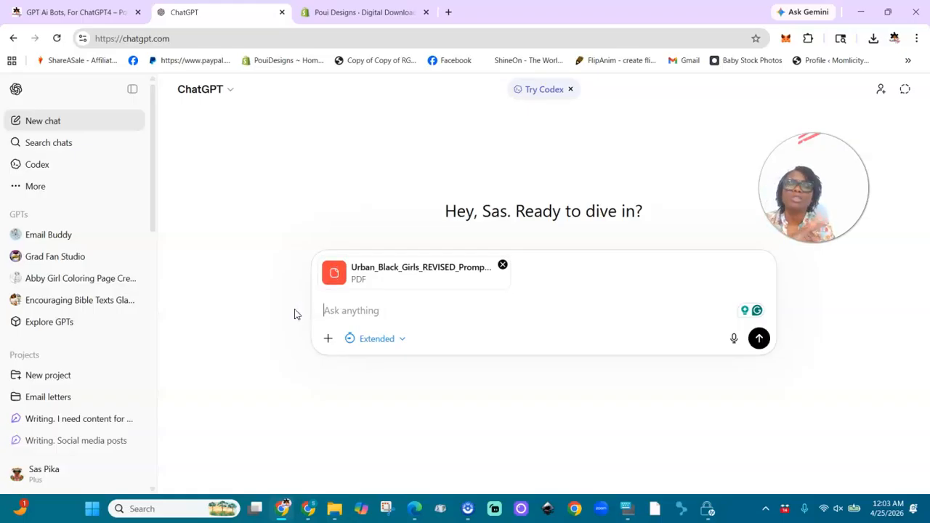
# - Send the request "please read this pdf file" with the attached PDF
pyautogui.write('please read this ')
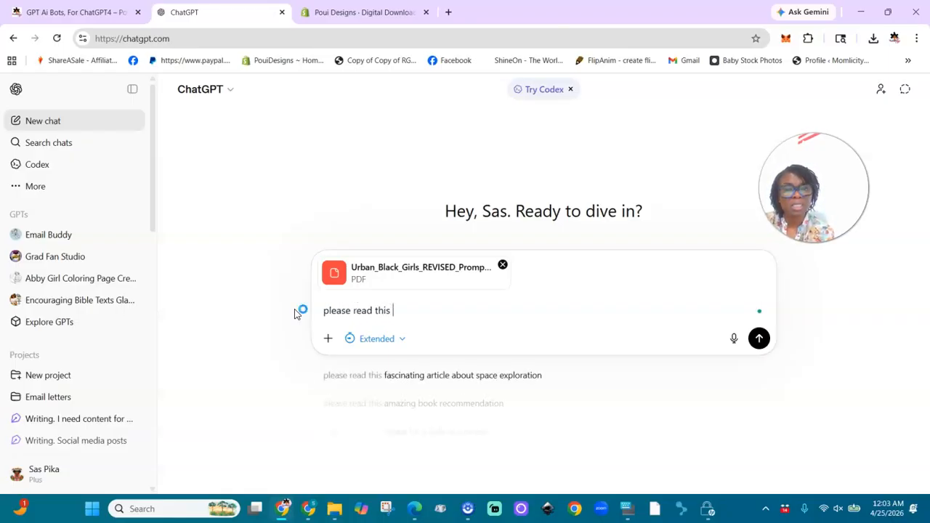
pyautogui.write('pdf file')
pyautogui.press('Return')
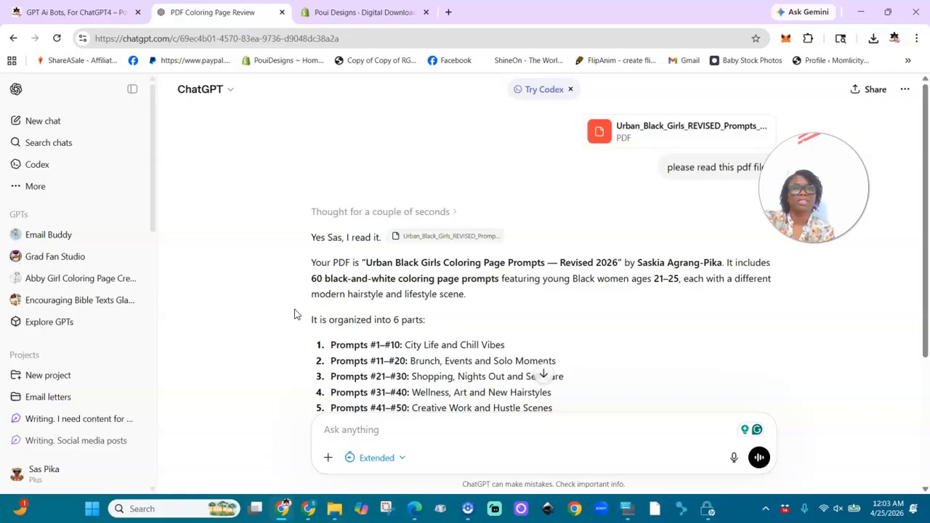
# - Read the PDF summary and send the follow-up request "let's generate the images one by one"
pyautogui.scroll(-2, 295, 314)
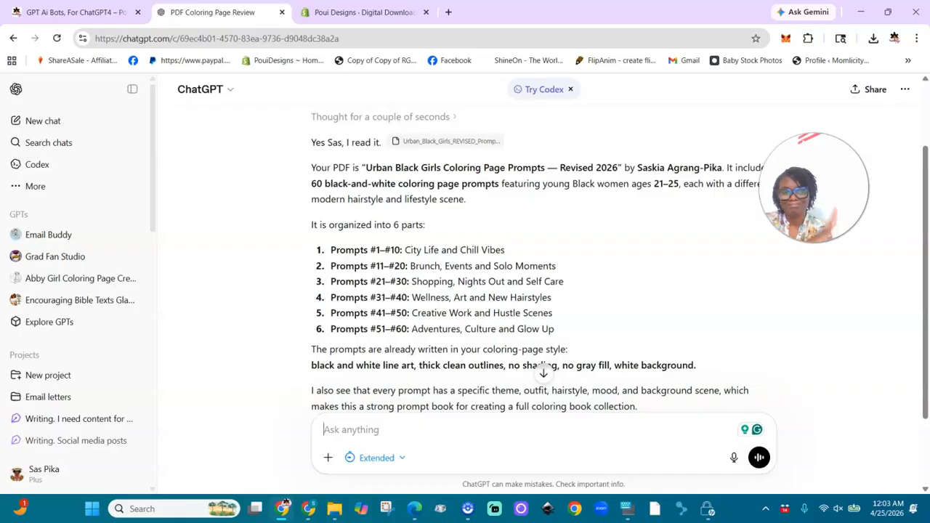
pyautogui.scroll(-2, 543, 291)
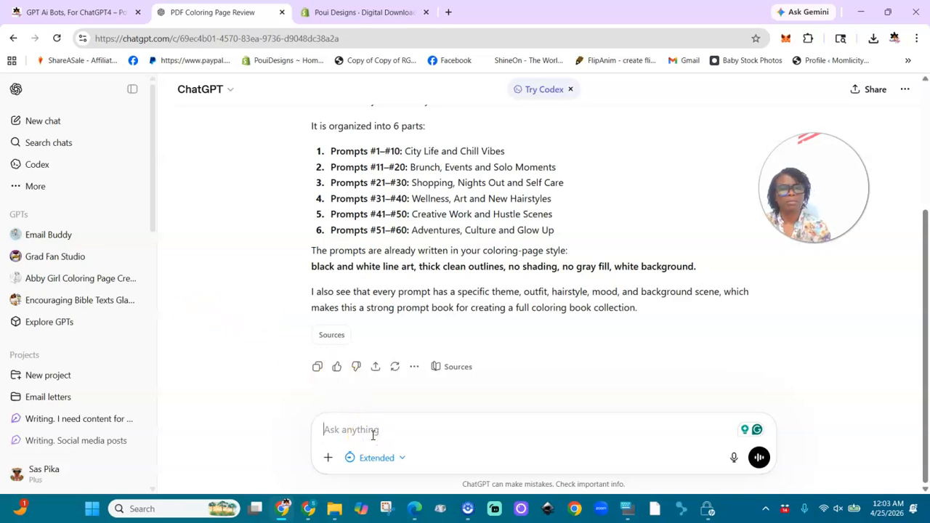
pyautogui.write("let's")
pyautogui.write('generate the images')
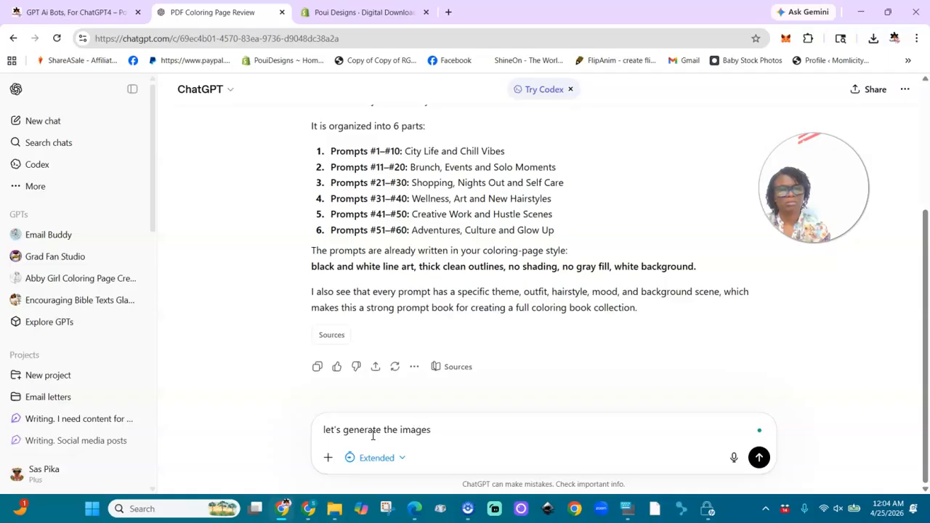
pyautogui.write(' one by one')
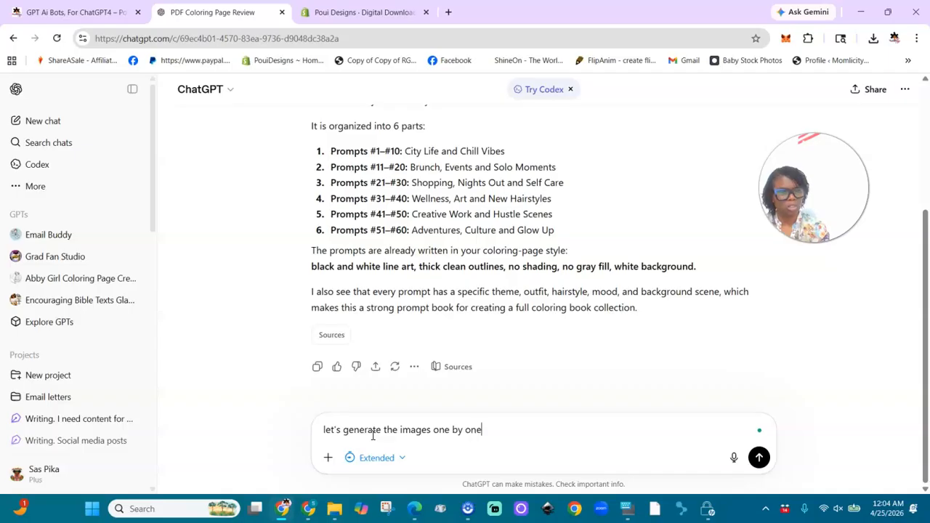
pyautogui.press('Return')
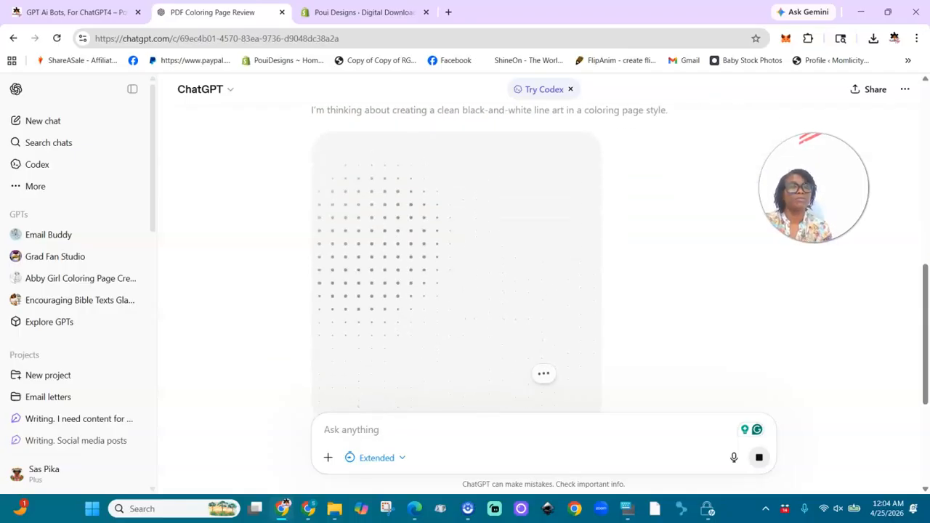
# - Request the second coloring page by sending "prompt #2" in the same chat
pyautogui.scroll(6, 363, 441)
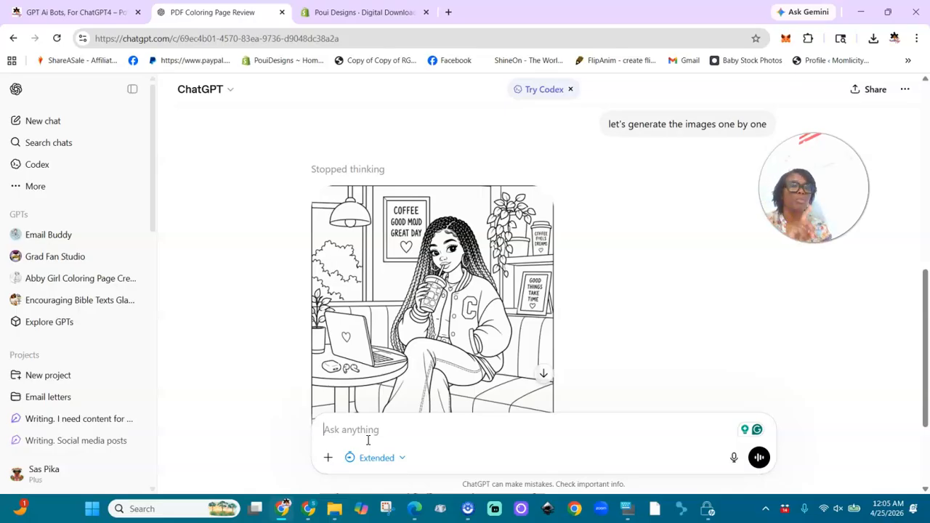
pyautogui.click(333, 433)
pyautogui.write('promp')
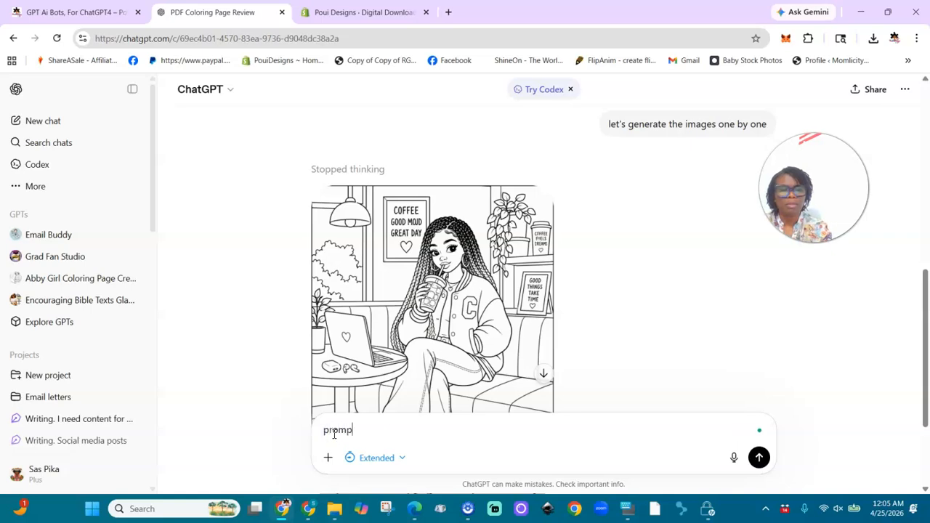
pyautogui.write('t #2')
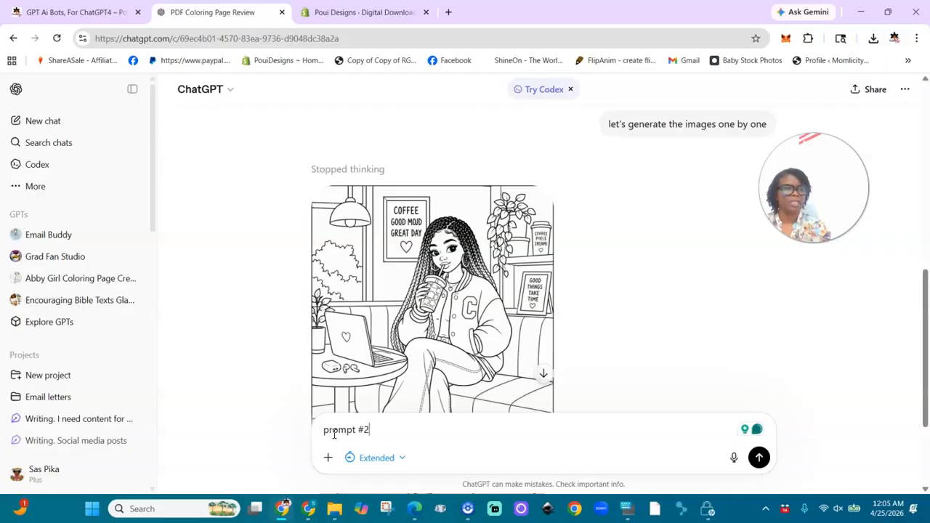
pyautogui.press('Return')
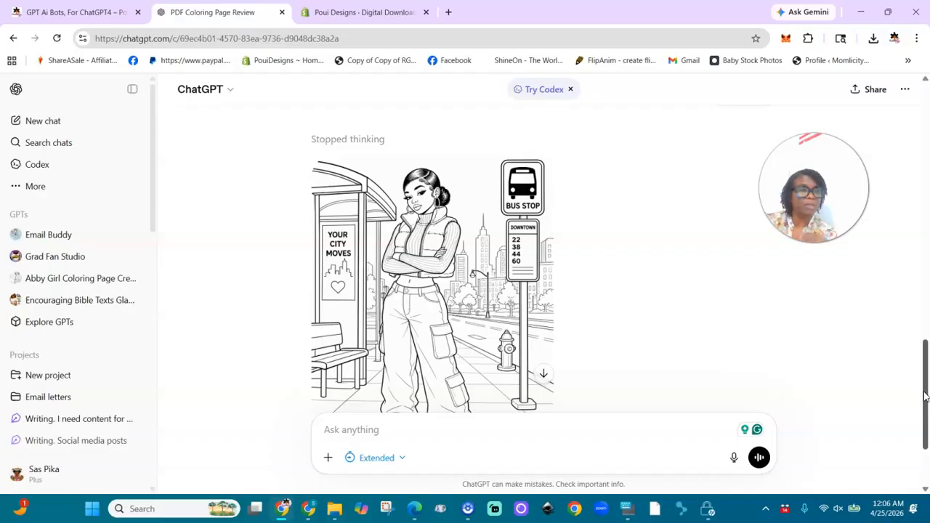
# - Review the generated bus stop image and copy the "prompt #2" message sent above it
pyautogui.moveTo(926, 396); pyautogui.dragTo(927, 416)
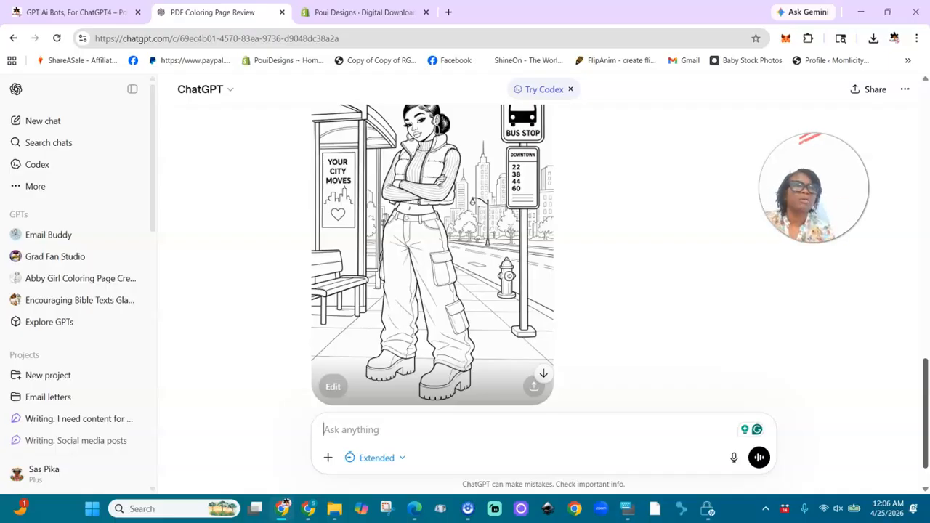
pyautogui.scroll(1, 928, 319)
pyautogui.moveTo(814, 189); pyautogui.dragTo(159, 116)
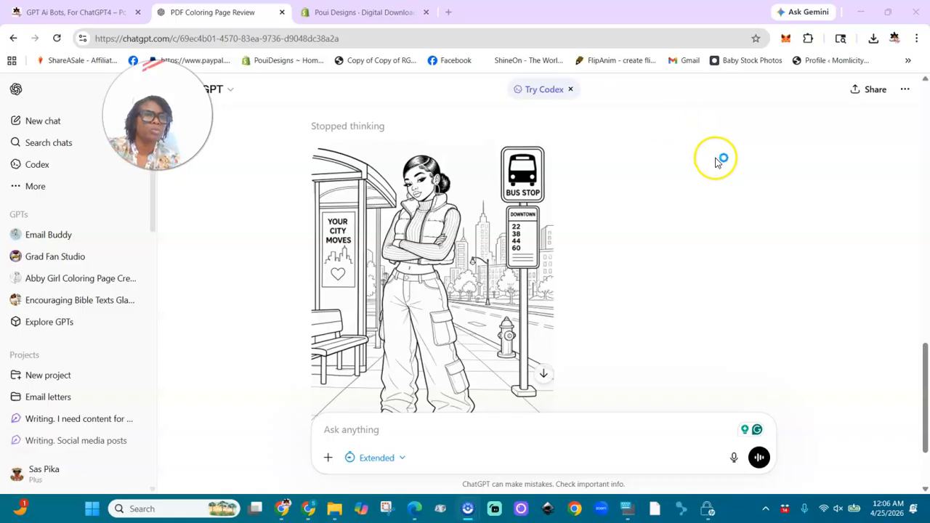
pyautogui.scroll(2, 716, 158)
pyautogui.moveTo(747, 204)
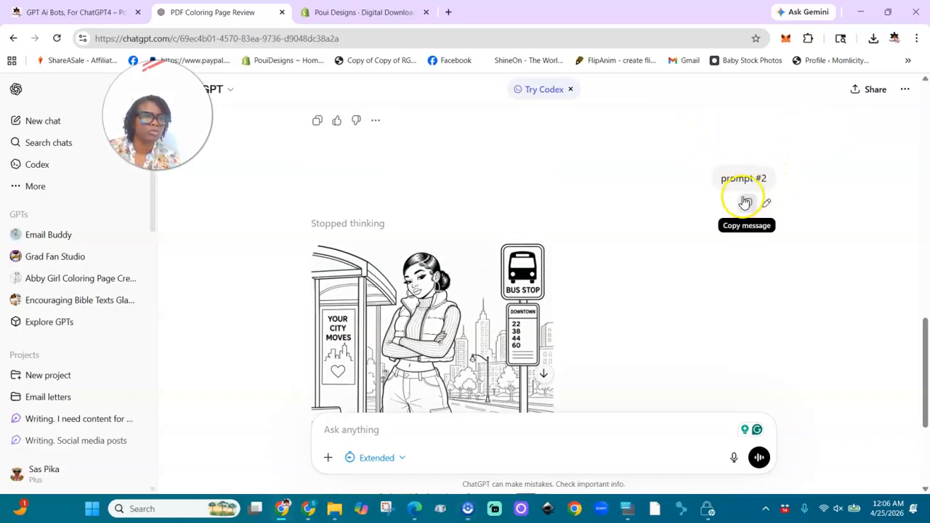
pyautogui.click(748, 206)
pyautogui.rightClick(747, 206)
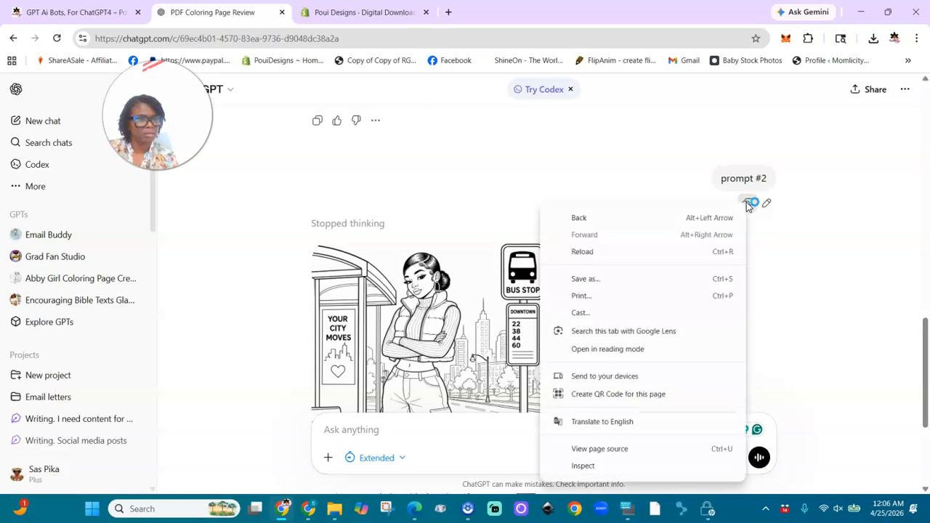
pyautogui.click(747, 205)
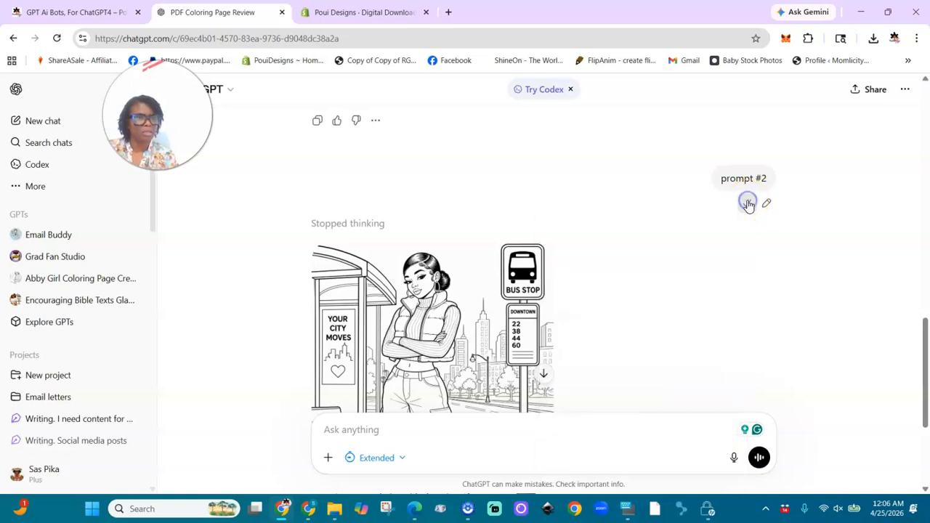
# - Paste the copied message into the chat, change its number to 3 and send it as "prompt #3"
pyautogui.click(441, 431)
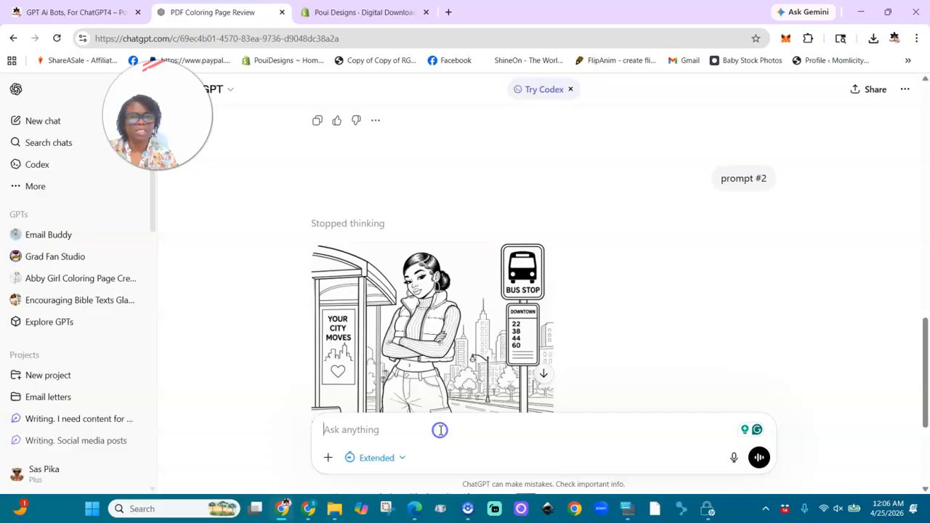
pyautogui.hotkey('ctrl', 'v')
pyautogui.moveTo(766, 184)
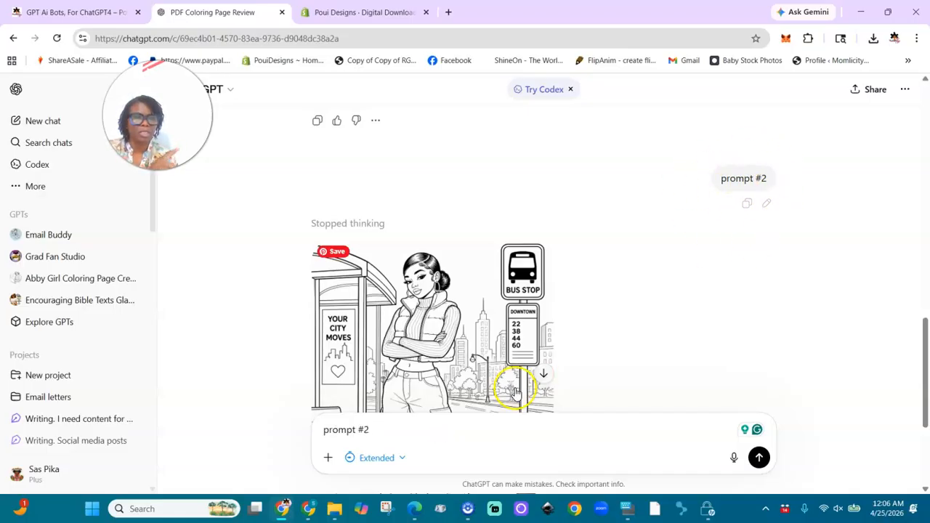
pyautogui.press('BackSpace')
pyautogui.write('3')
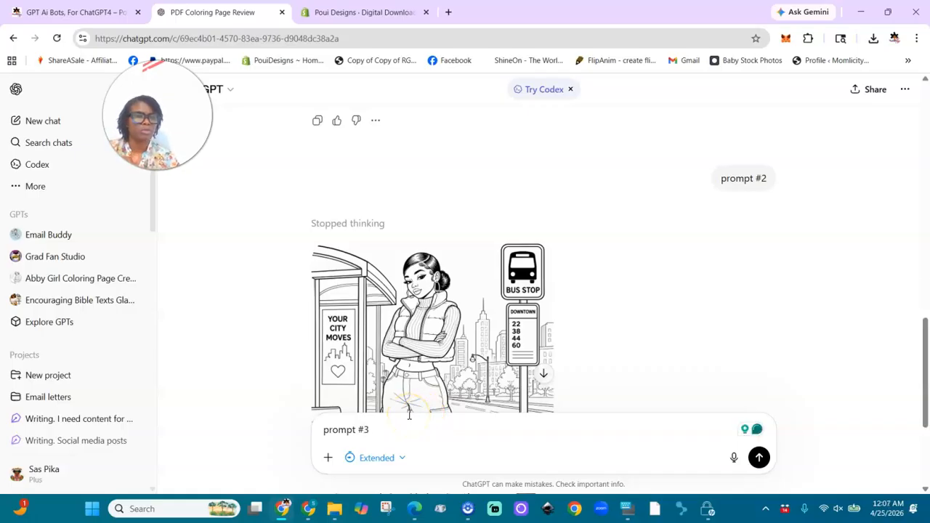
pyautogui.press('Return')
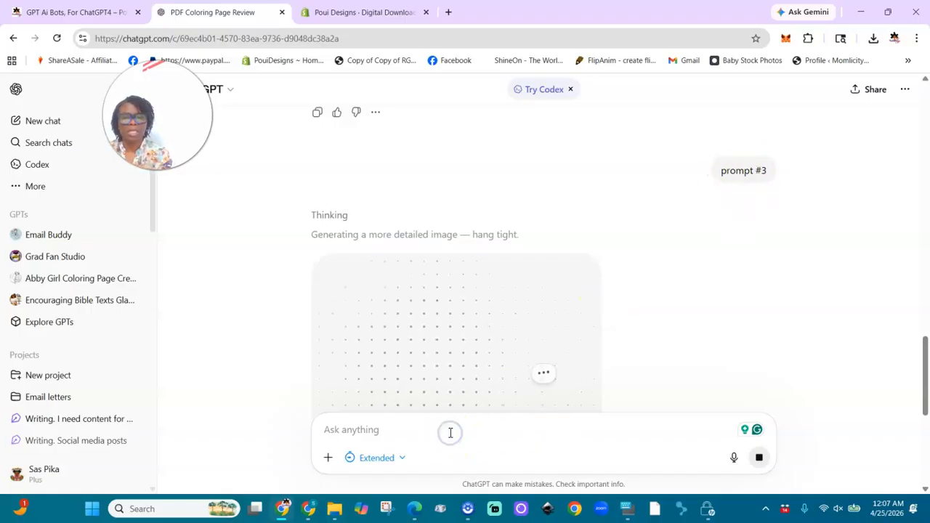
# - Paste the copied message into the chat, change its number to 4 and send it as "prompt #4"
pyautogui.write('v')
pyautogui.press('BackSpace')
pyautogui.hotkey('ctrl', 'v')
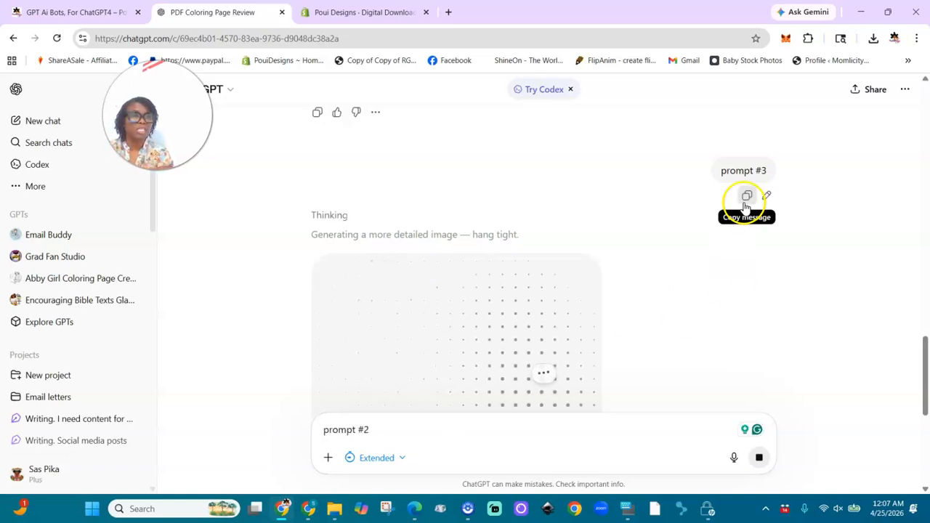
pyautogui.press('BackSpace')
pyautogui.write('4')
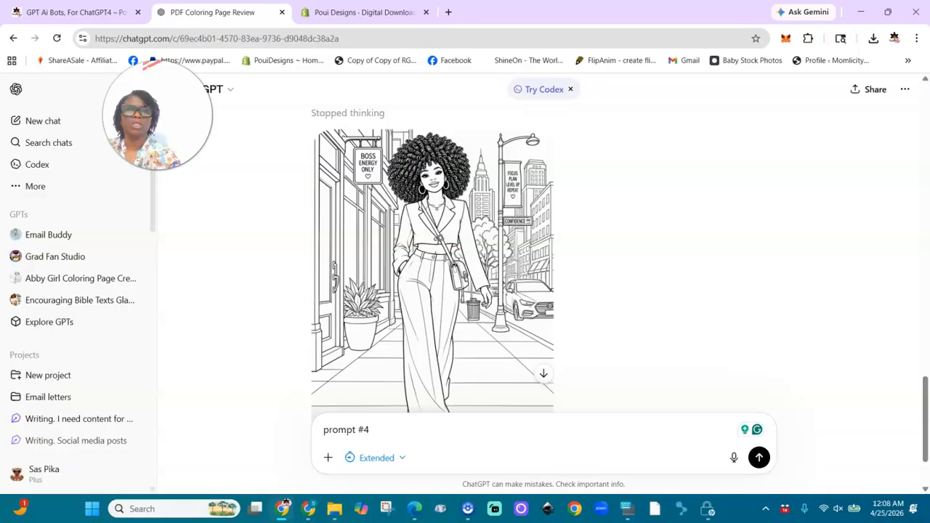
pyautogui.scroll(4, 544, 258)
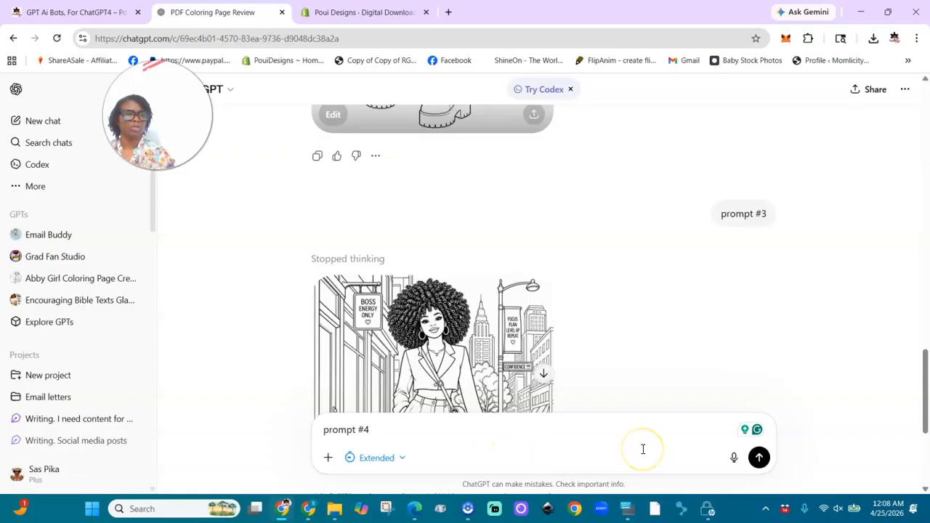
pyautogui.click(759, 457)
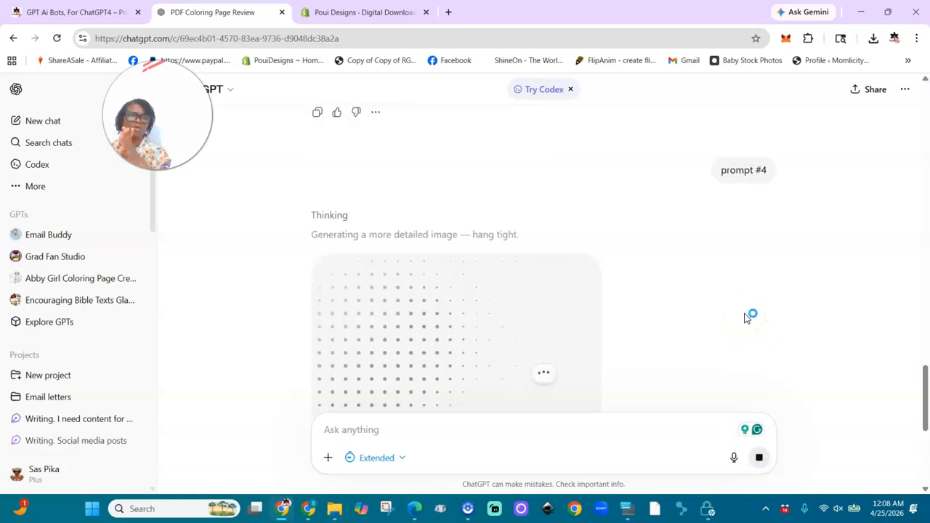
# - Paste the copied message into the chat box and change its number so the draft reads "prompt #5"
pyautogui.click(589, 425)
pyautogui.write('prompt #2')
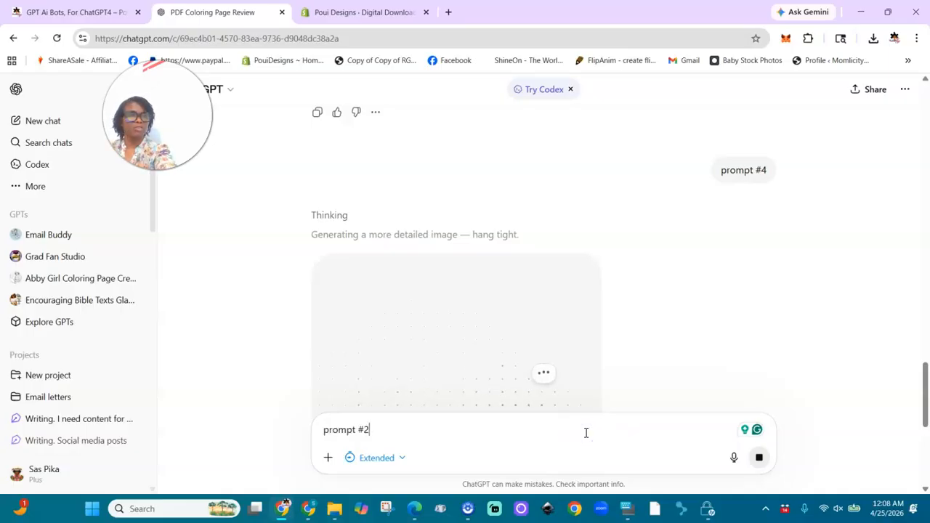
pyautogui.click(408, 416)
pyautogui.press('BackSpace')
pyautogui.write('5')
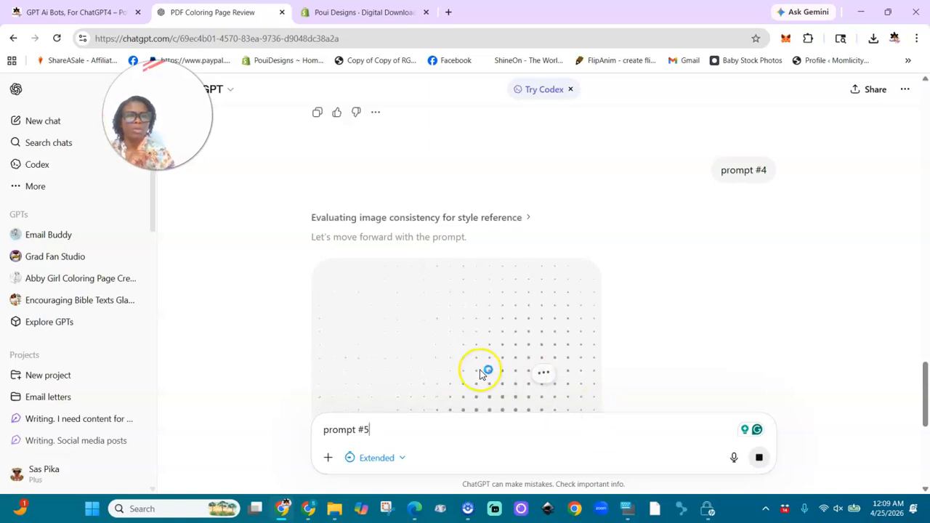
# - Examine the generated bedroom coloring page, the PDF summary's list of prompt parts and the earlier images in the chat
pyautogui.click(925, 489)
pyautogui.click(926, 490)
pyautogui.click(926, 490)
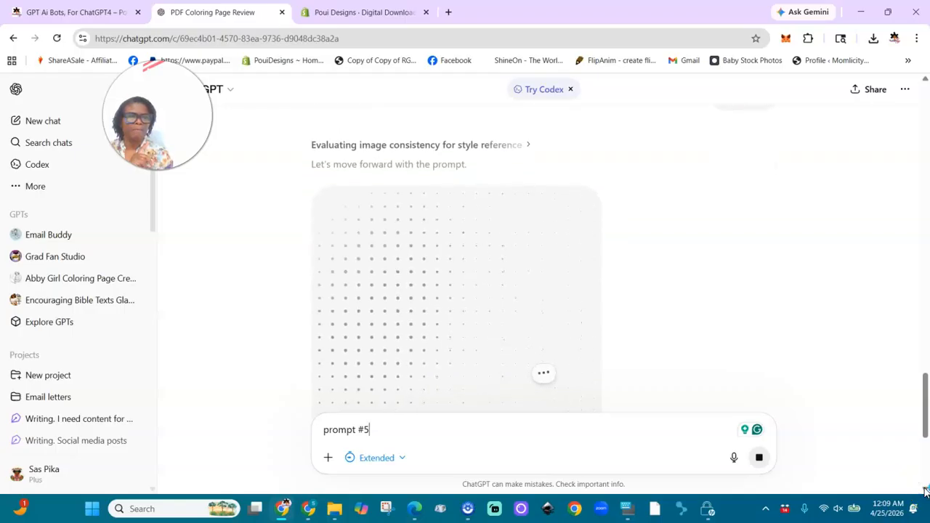
pyautogui.click(925, 490)
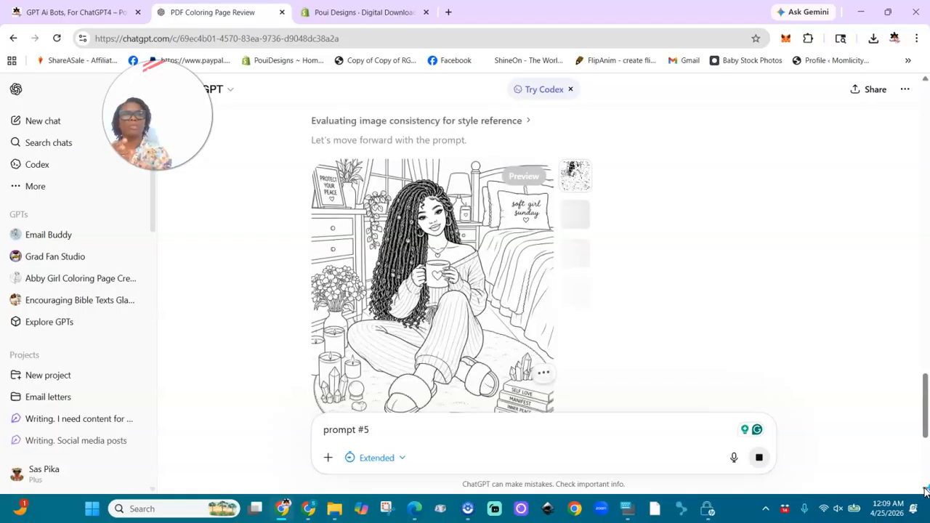
pyautogui.moveTo(926, 413); pyautogui.dragTo(925, 149)
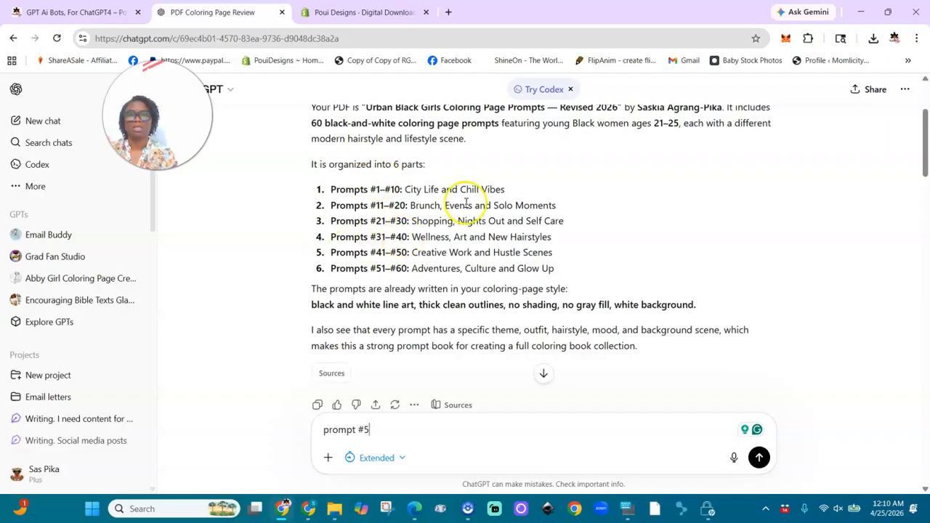
pyautogui.click(927, 389)
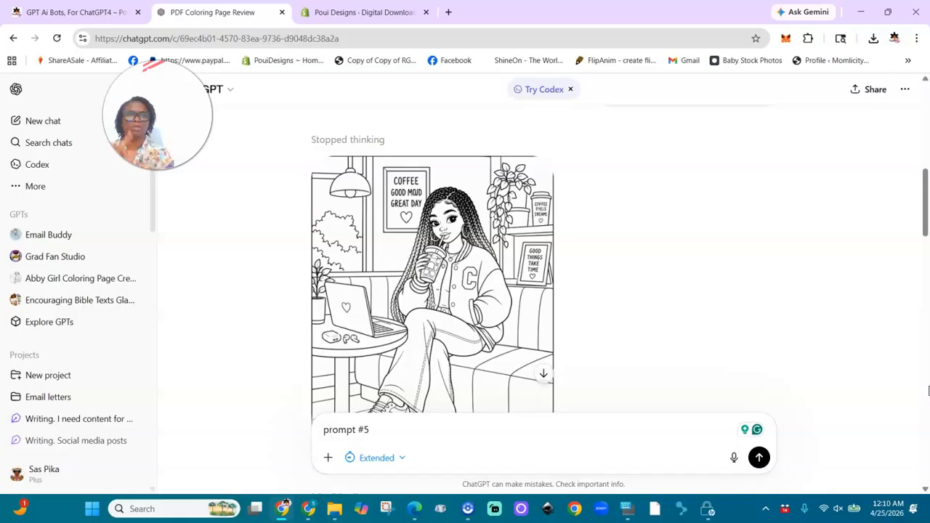
pyautogui.click(928, 391)
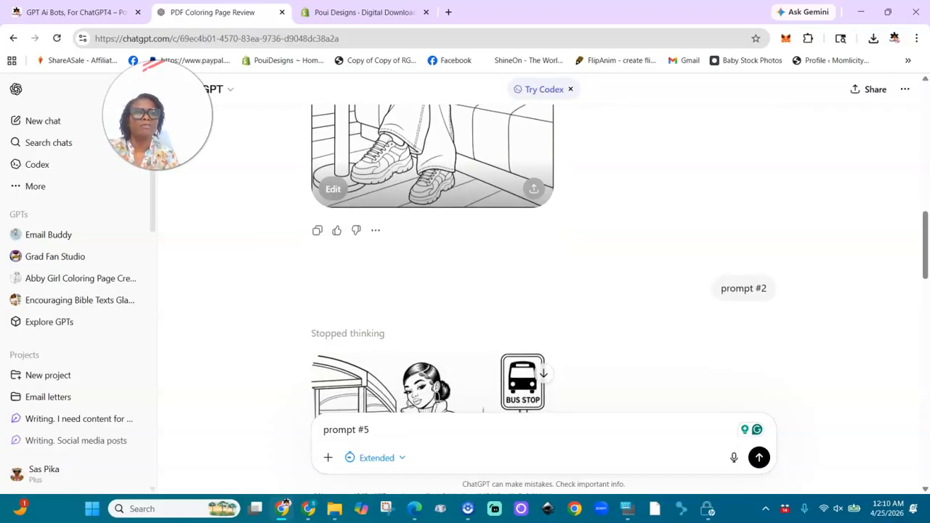
pyautogui.click(928, 391)
pyautogui.click(928, 391)
pyautogui.scroll(-6, 544, 261)
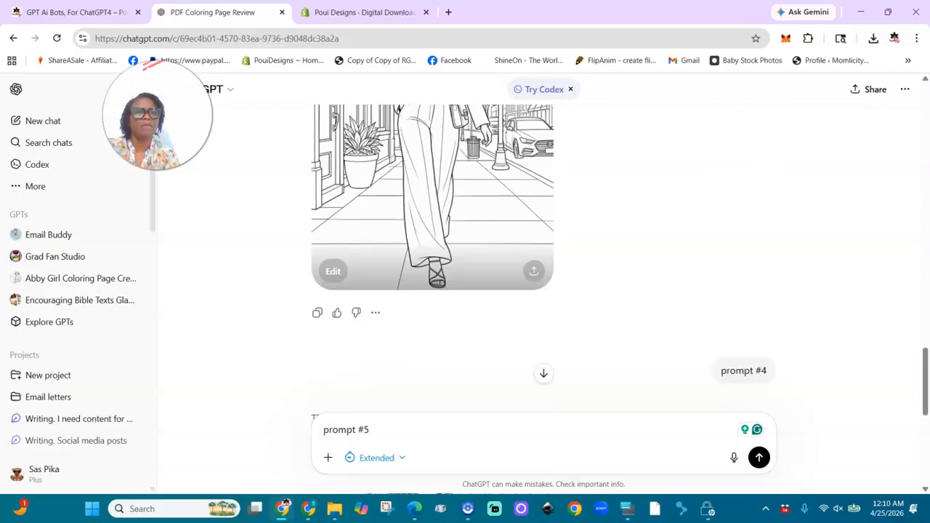
pyautogui.scroll(-2, 544, 262)
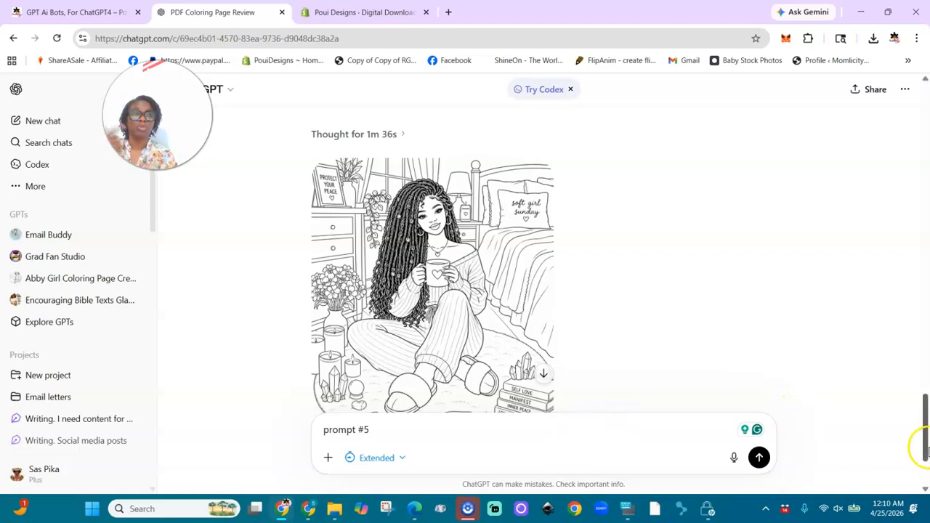
pyautogui.moveTo(925, 453); pyautogui.dragTo(926, 426)
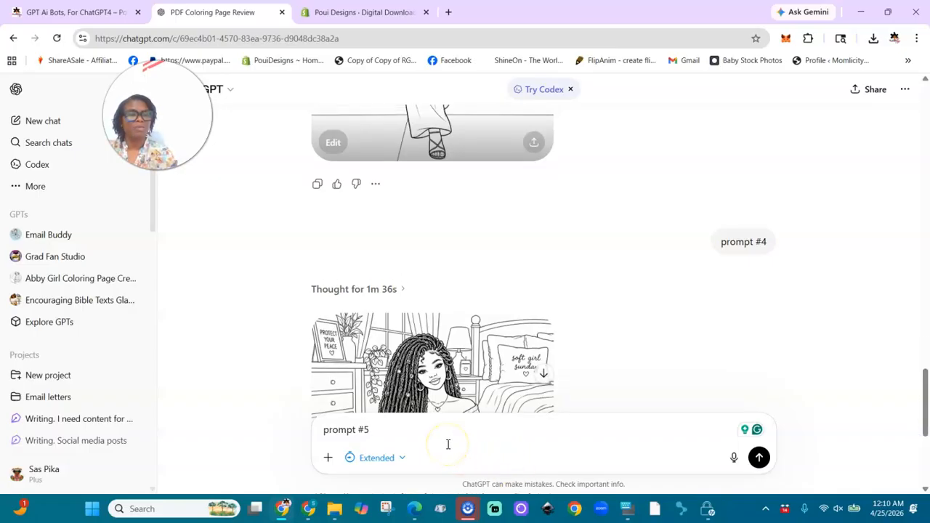
# - Send "prompt #5", then paste the copied message again and change its number to draft "prompt #6"
pyautogui.press('Return')
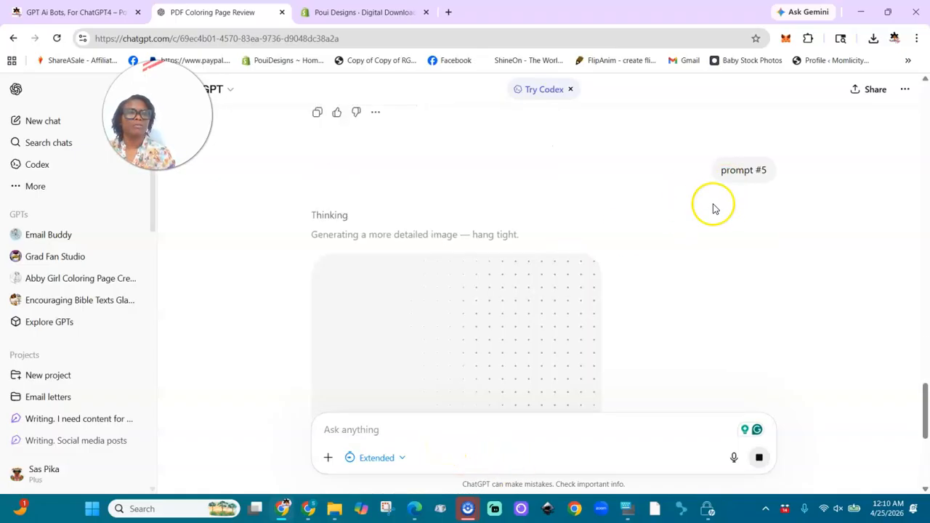
pyautogui.click(495, 429)
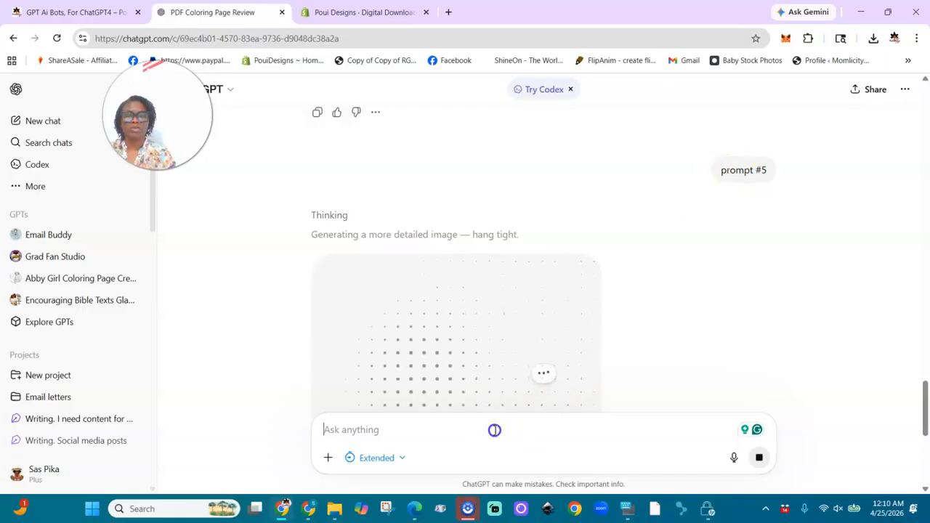
pyautogui.write('prompt #5')
pyautogui.press('BackSpace')
pyautogui.write('2')
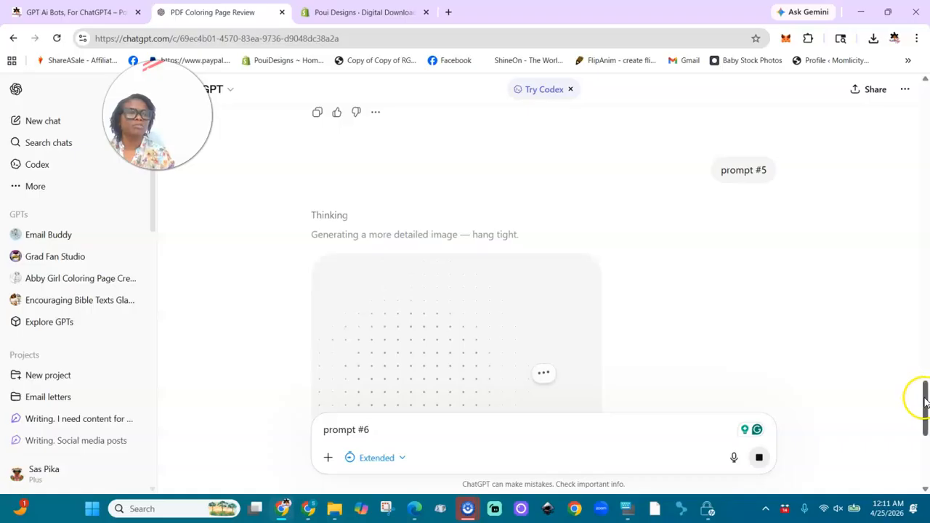
# - Find the city street image generated for prompt #3 earlier in the chat and open it in full view
pyautogui.moveTo(926, 404); pyautogui.dragTo(928, 340)
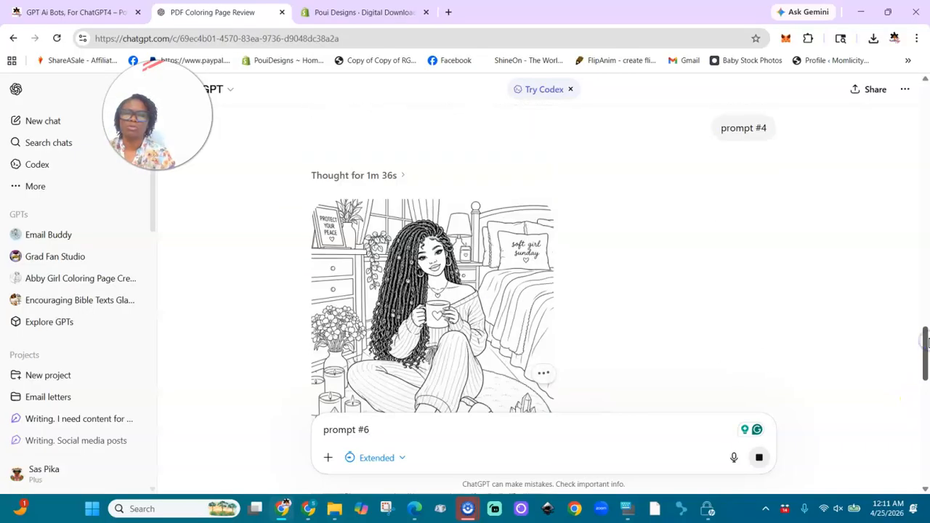
pyautogui.moveTo(927, 348); pyautogui.dragTo(928, 300)
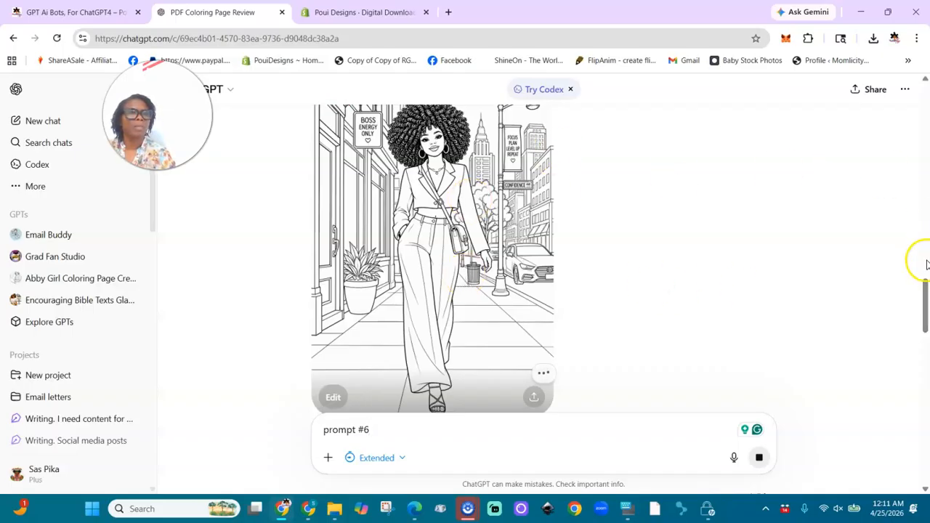
pyautogui.moveTo(927, 290); pyautogui.dragTo(924, 270)
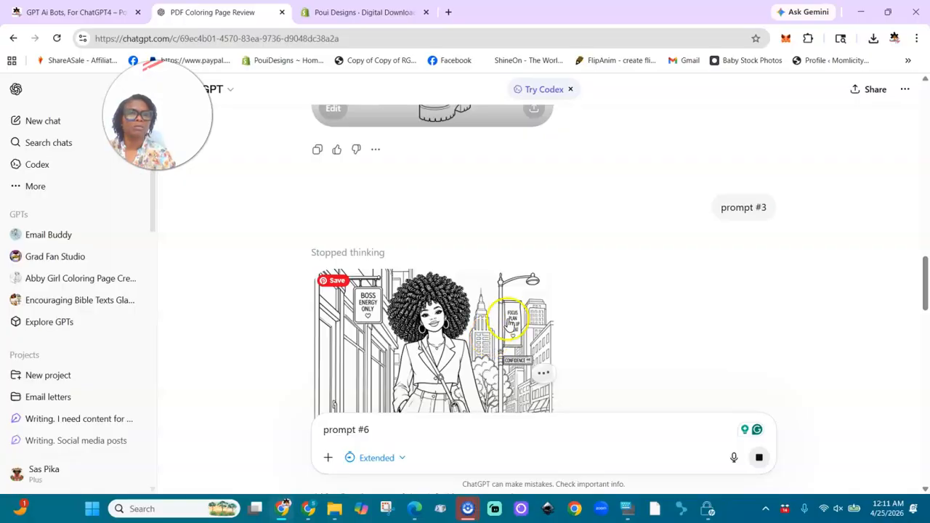
pyautogui.click(509, 318)
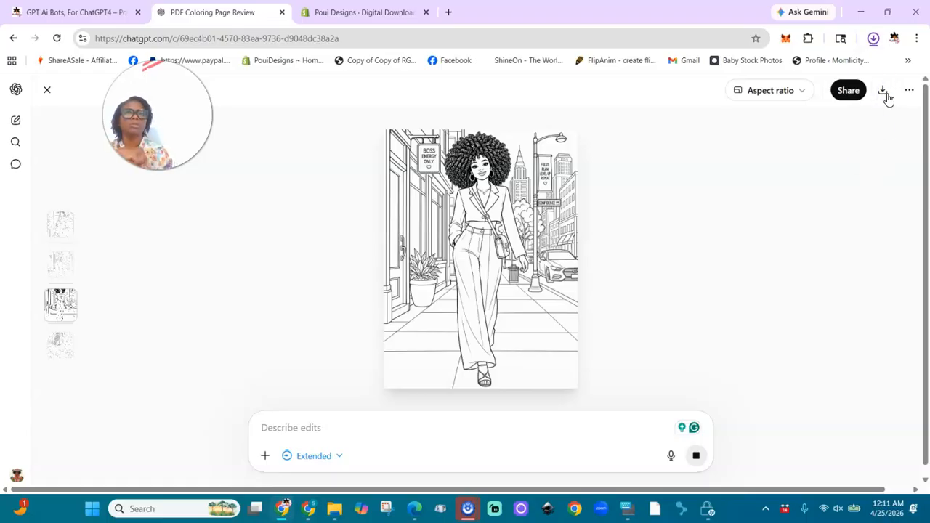
# - Switch to the Canva design and add a blank fourth page after the last coloring page
pyautogui.click(315, 515)
pyautogui.moveTo(928, 406); pyautogui.dragTo(928, 457)
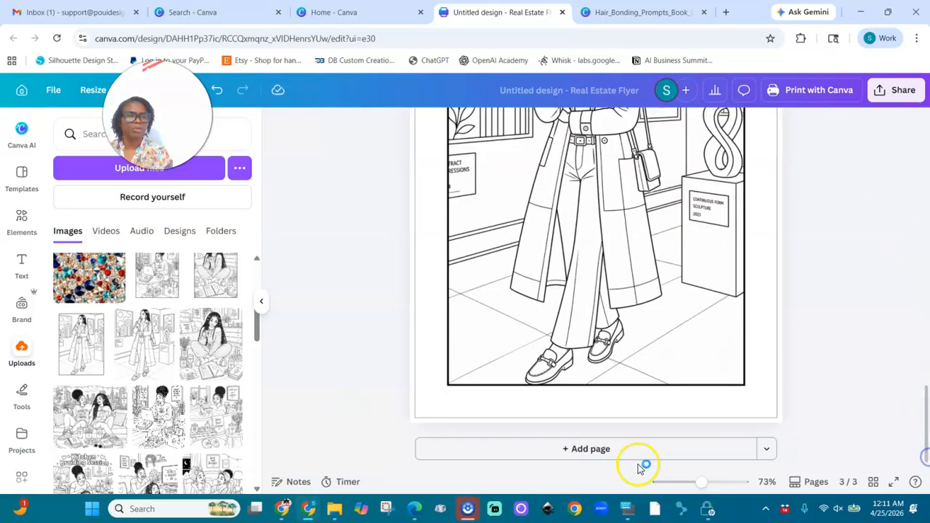
pyautogui.click(602, 449)
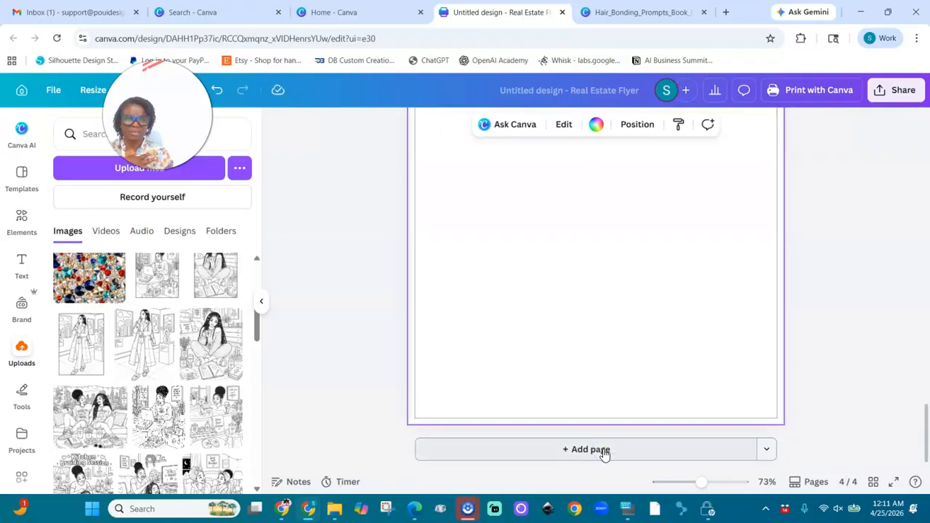
pyautogui.moveTo(700, 487); pyautogui.dragTo(683, 484)
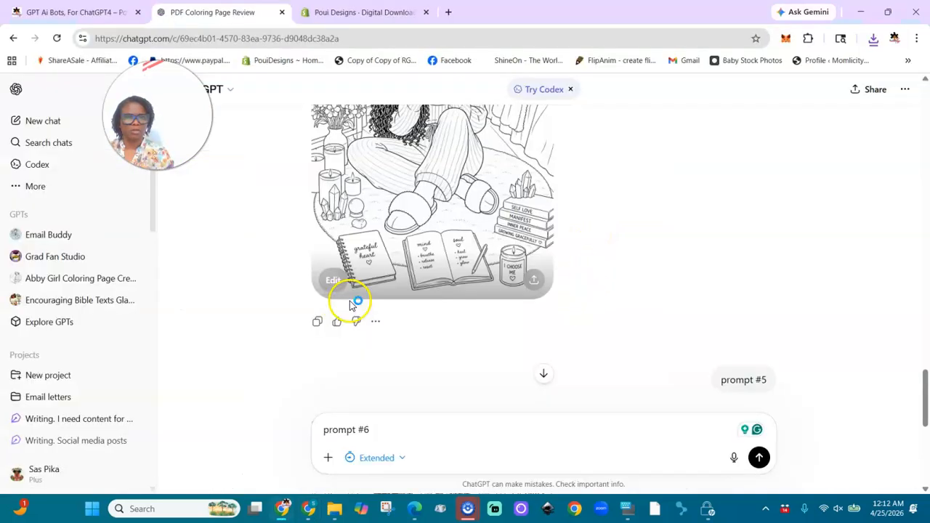
# - Copy the prompt #3 street image response in ChatGPT and paste it onto the blank page 4 in Canva
pyautogui.click(924, 206)
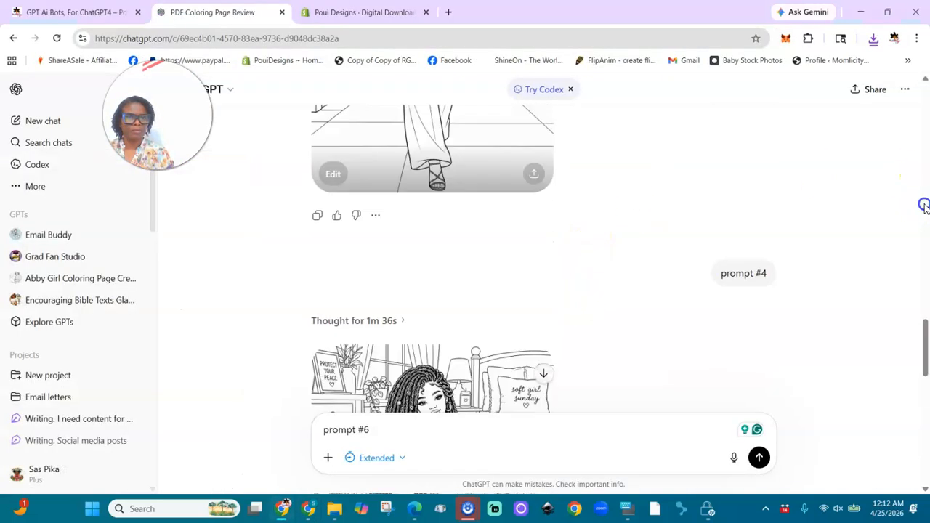
pyautogui.click(318, 217)
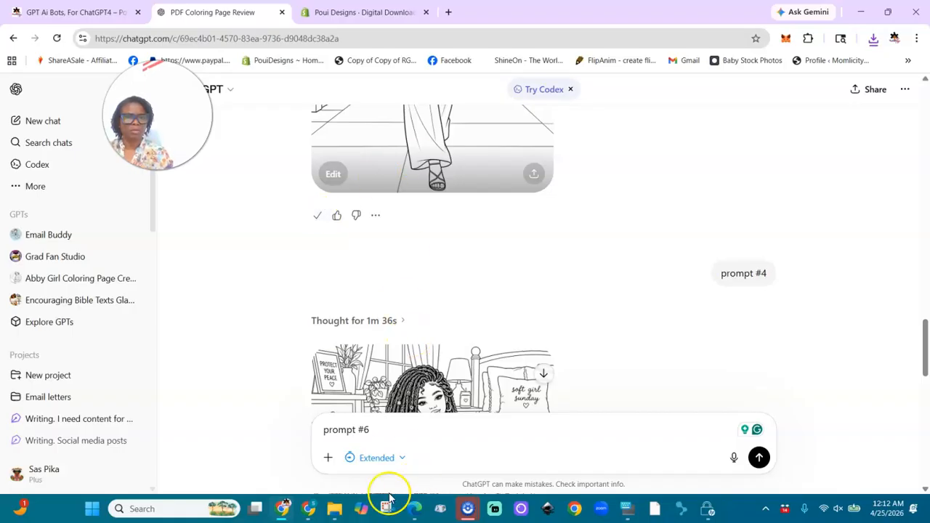
pyautogui.click(312, 510)
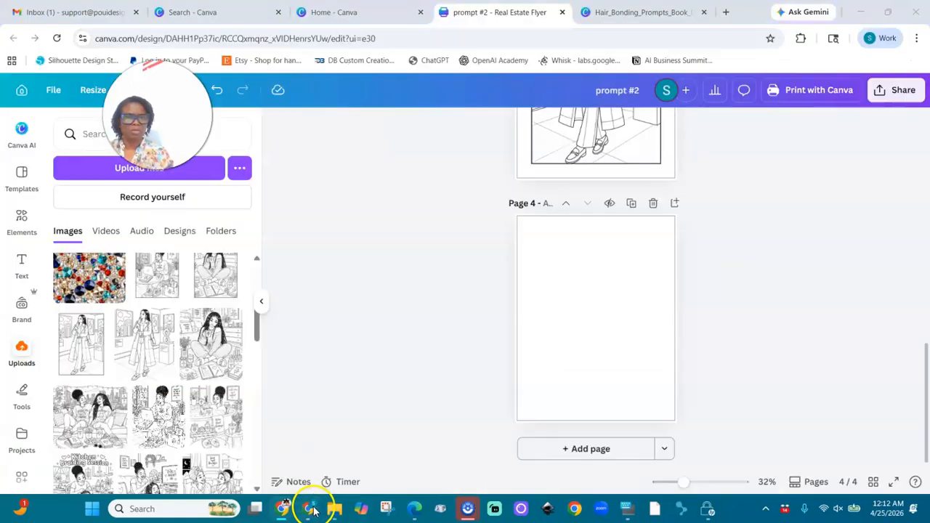
pyautogui.click(574, 313)
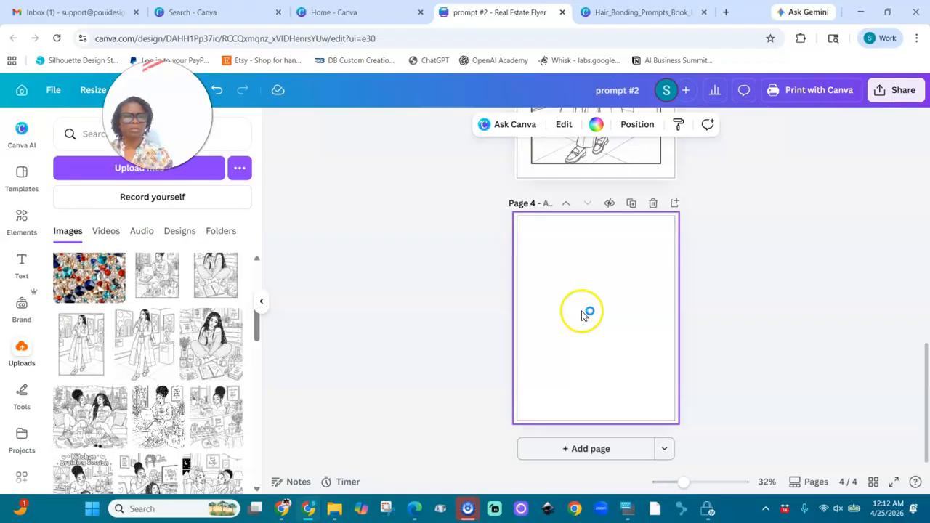
pyautogui.hotkey('ctrl', 'v')
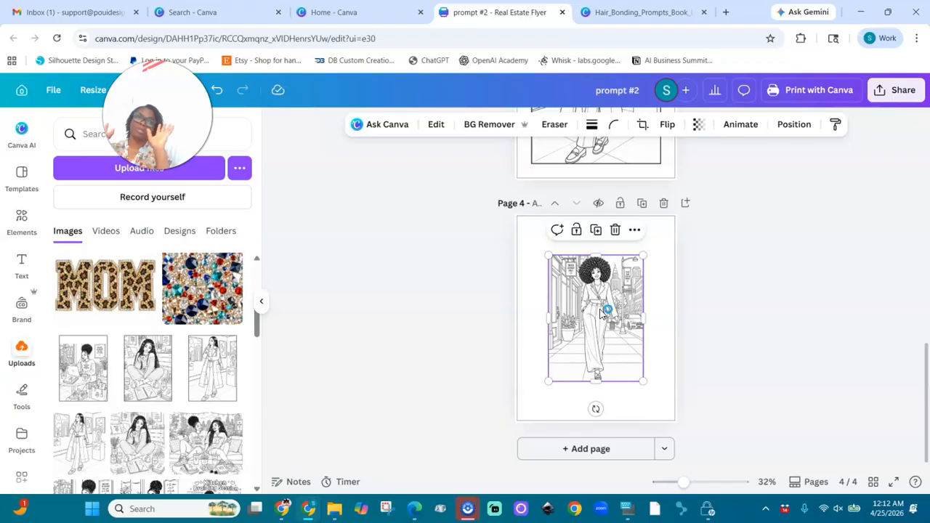
# - Move the street image toward page 4's upper-left corner and enlarge it proportionally to span the page width within the margins
pyautogui.click(598, 308)
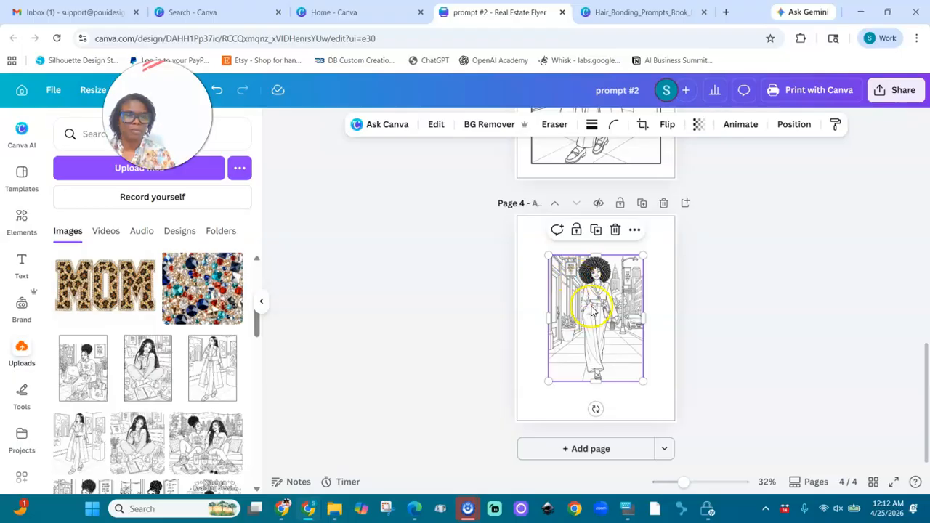
pyautogui.moveTo(687, 490); pyautogui.dragTo(706, 490)
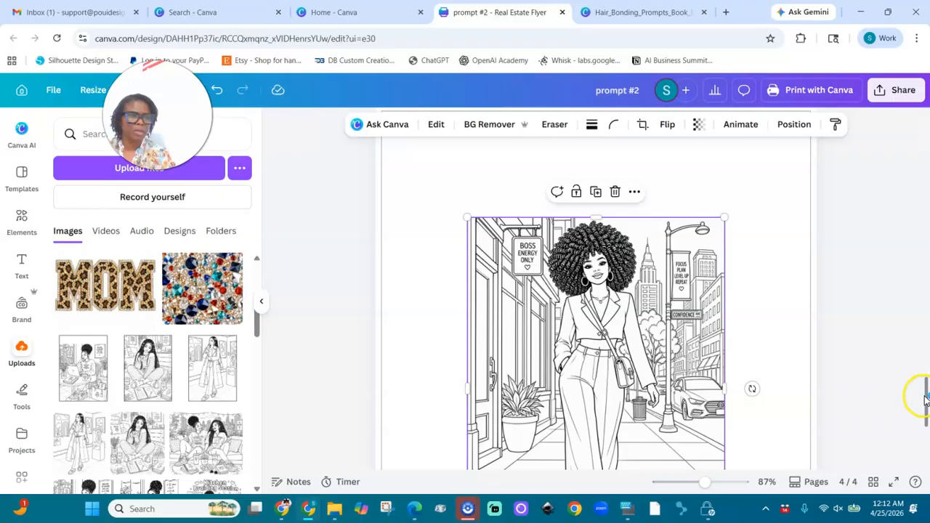
pyautogui.scroll(-1, 927, 400)
pyautogui.moveTo(709, 483); pyautogui.dragTo(685, 483)
pyautogui.moveTo(585, 320); pyautogui.dragTo(563, 293)
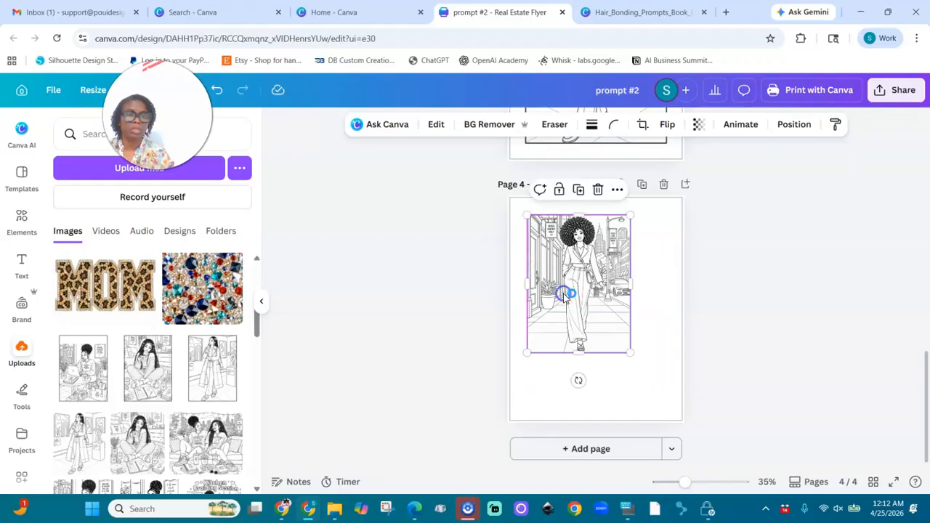
pyautogui.moveTo(627, 353); pyautogui.dragTo(660, 405)
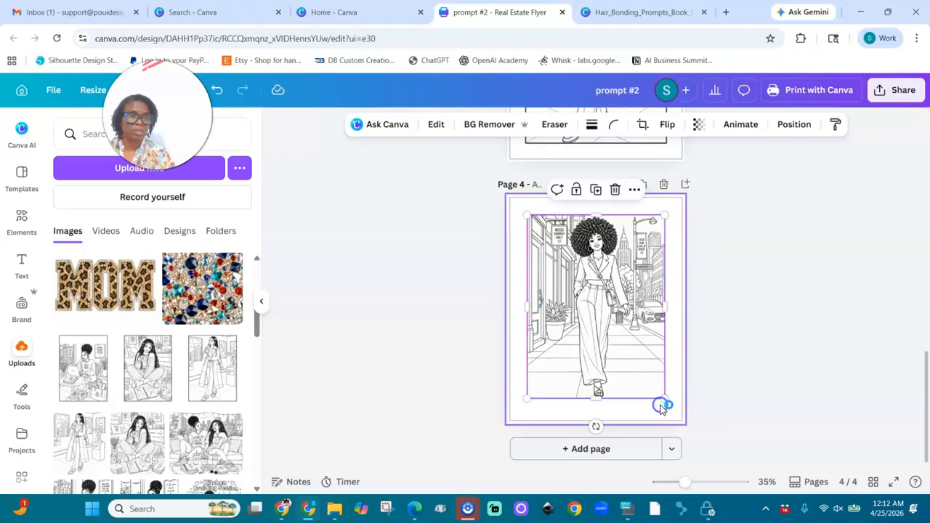
# - Shift the street image slightly down and extend its top edge upward to even out the margins on page 4
pyautogui.moveTo(597, 398); pyautogui.dragTo(597, 401)
pyautogui.moveTo(601, 365); pyautogui.dragTo(598, 368)
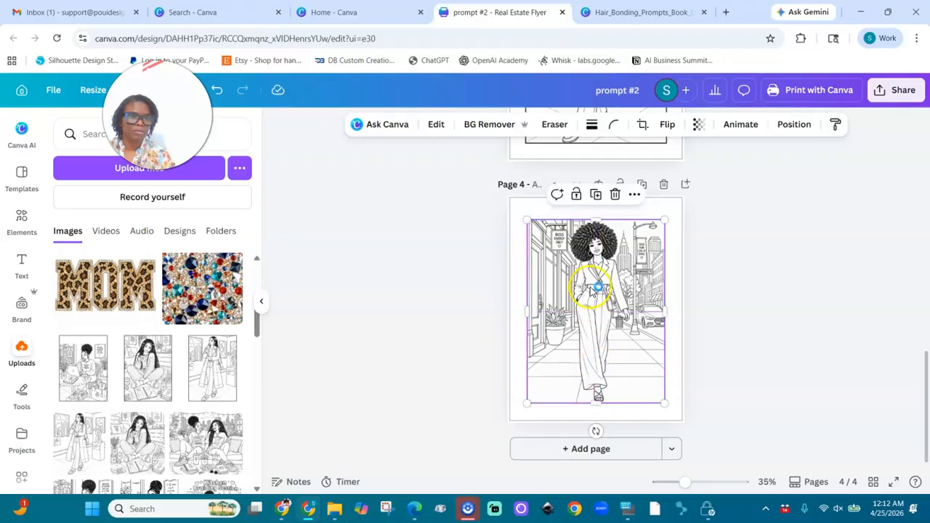
pyautogui.moveTo(595, 219); pyautogui.dragTo(596, 215)
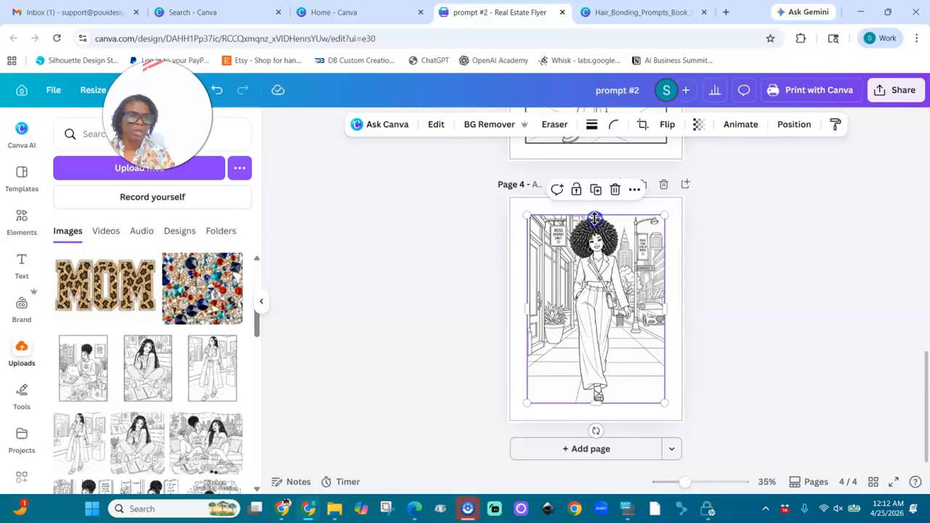
# - Add a solid stroke border around the street image on page 4
pyautogui.click(591, 127)
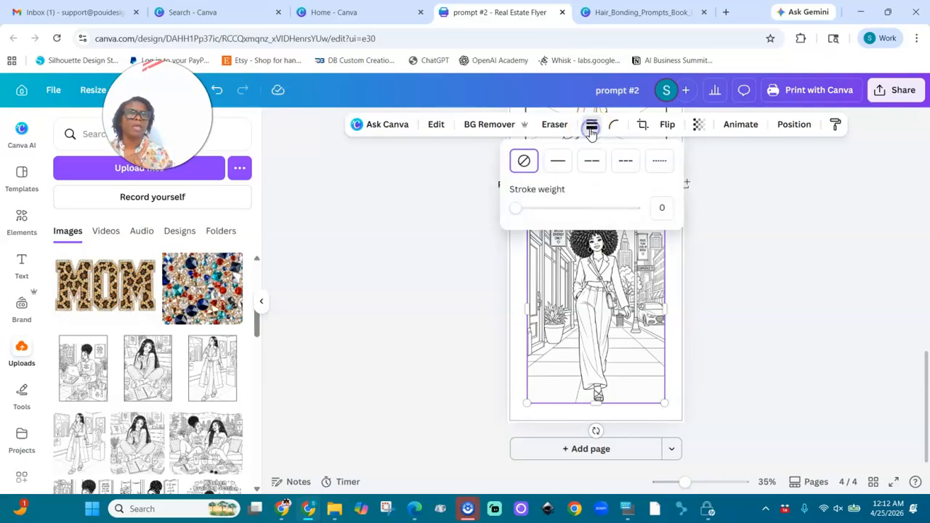
pyautogui.click(557, 162)
pyautogui.click(752, 345)
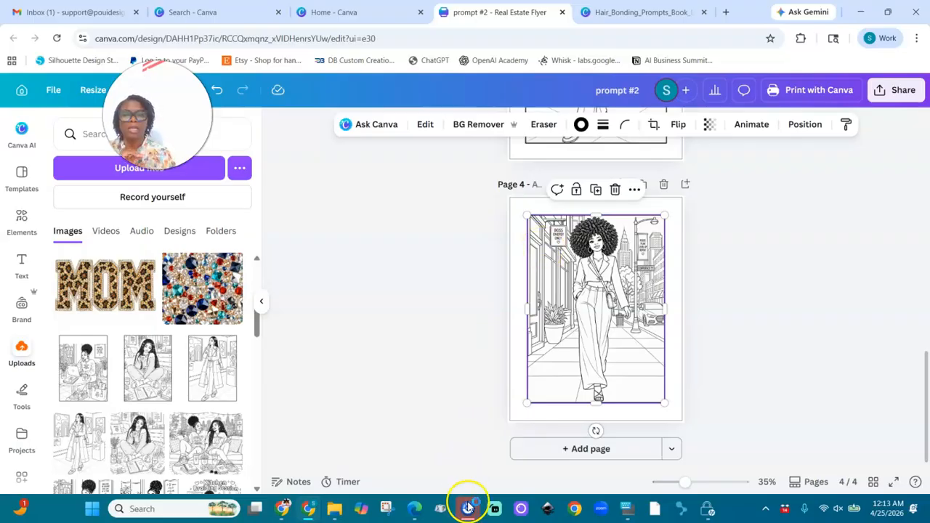
# - Switch to the ChatGPT conversation and review the intelligence configuration with its model and thinking effort options
pyautogui.click(282, 509)
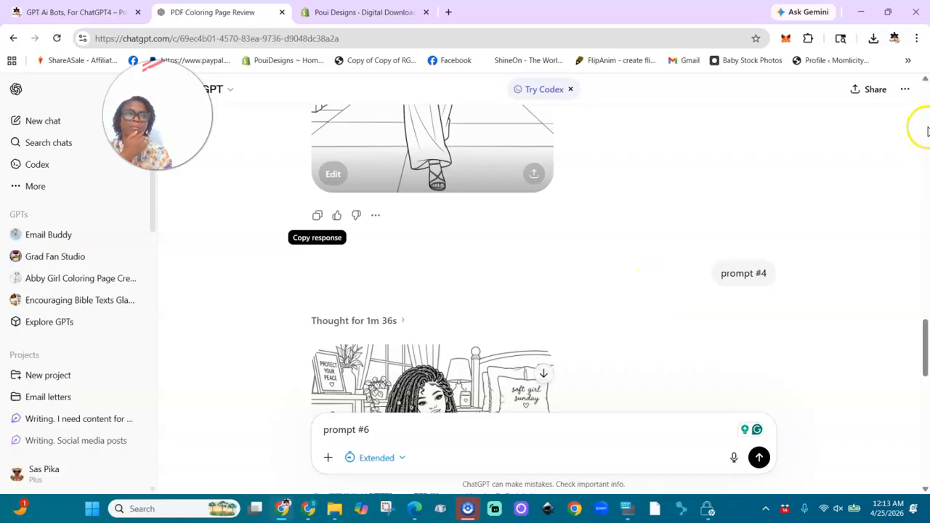
pyautogui.scroll(5, 928, 131)
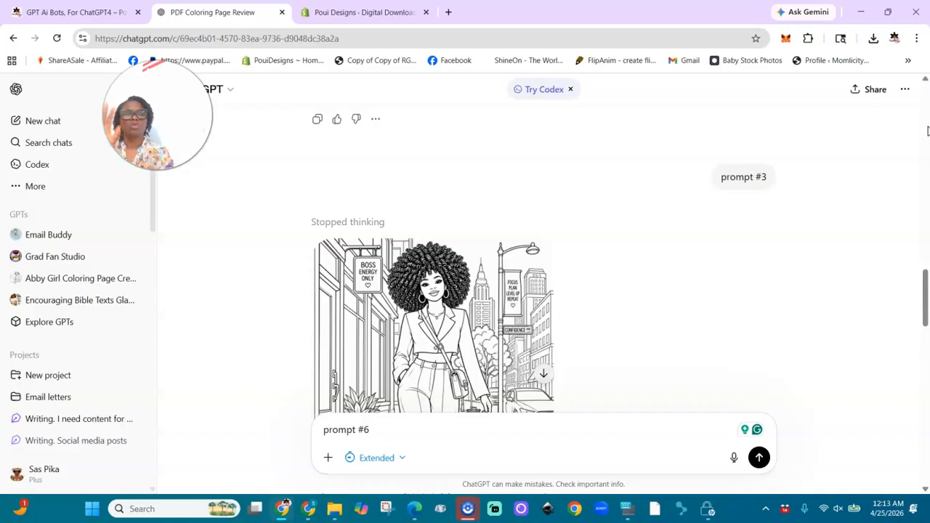
pyautogui.click(235, 95)
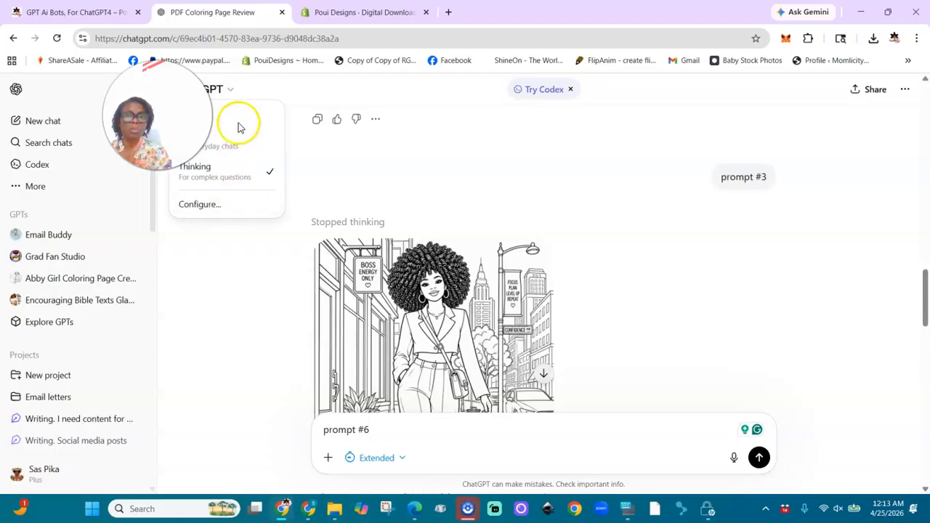
pyautogui.click(235, 204)
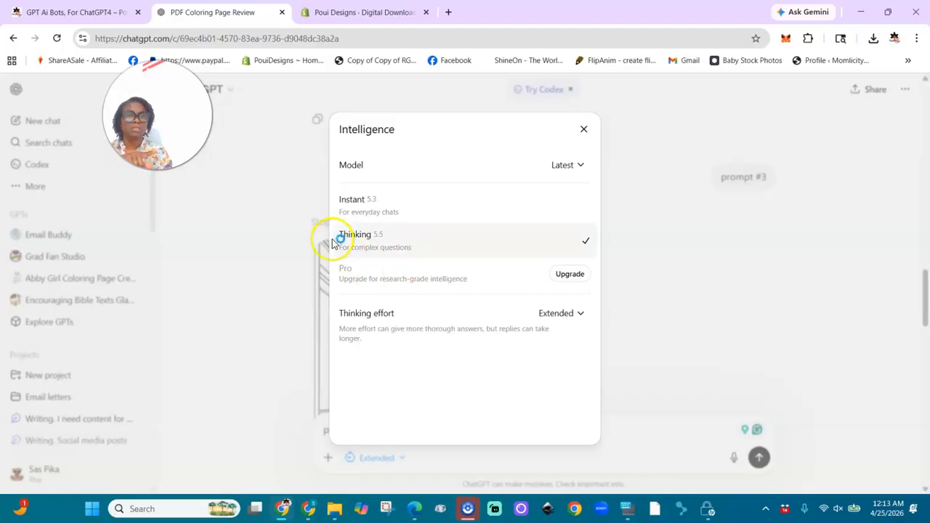
pyautogui.click(666, 206)
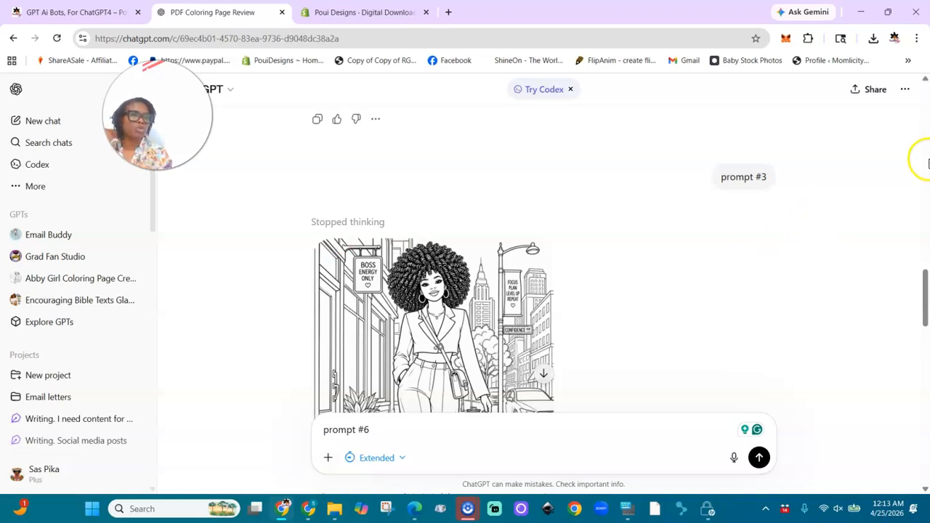
# - Review the conversation from the uploaded PDF and its prompt summary through the one-by-one image request to the prompt #2 bus stop image
pyautogui.click(926, 140)
pyautogui.click(926, 141)
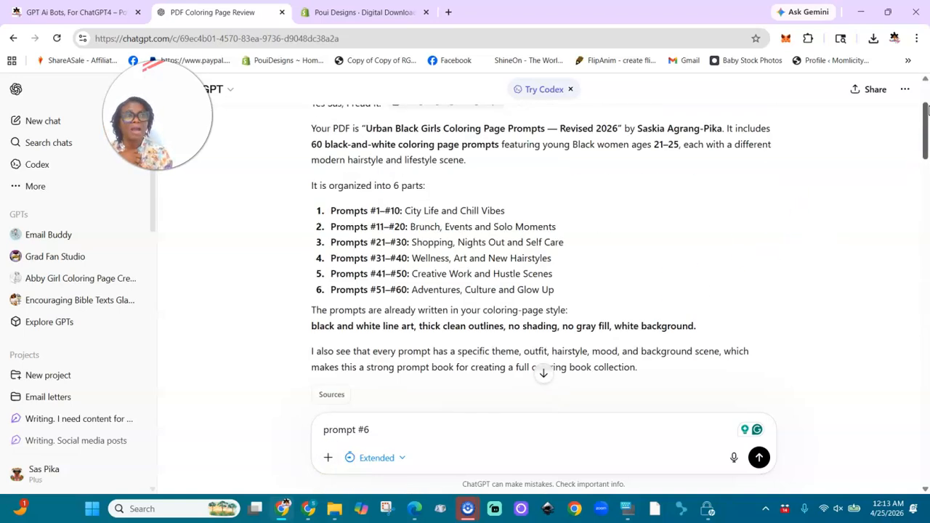
pyautogui.click(925, 88)
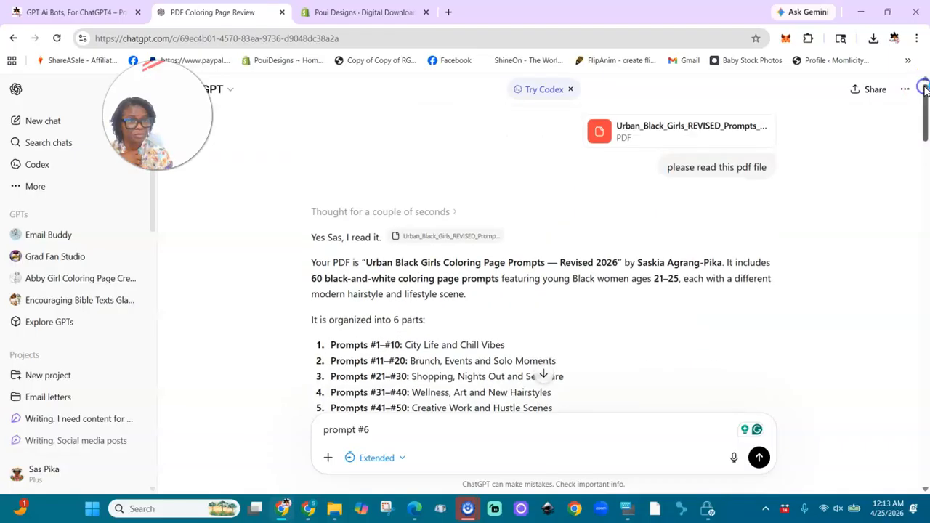
pyautogui.moveTo(712, 174)
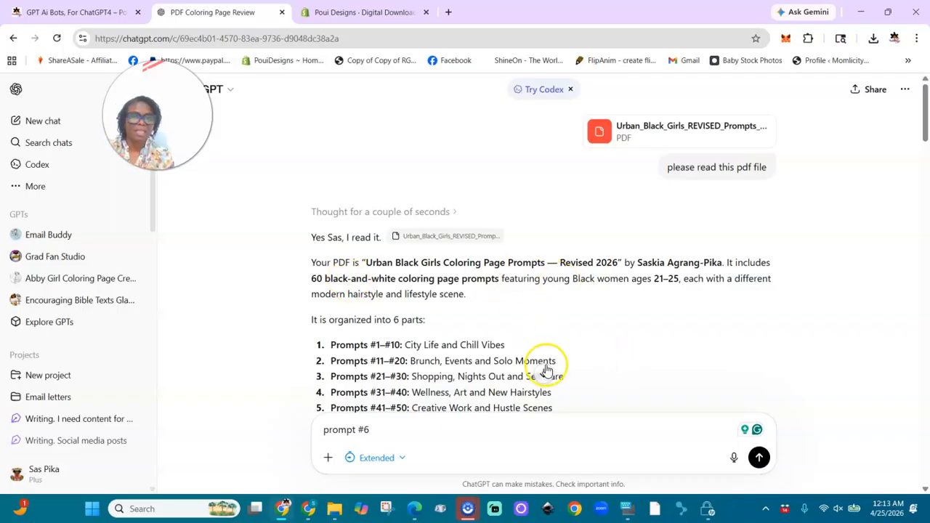
pyautogui.scroll(-3, 547, 371)
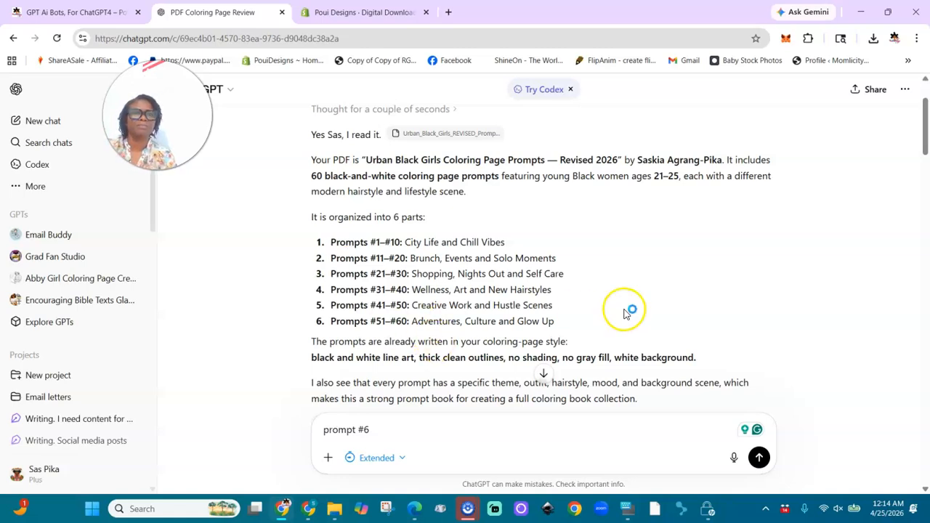
pyautogui.scroll(-3, 623, 311)
pyautogui.scroll(-5, 624, 310)
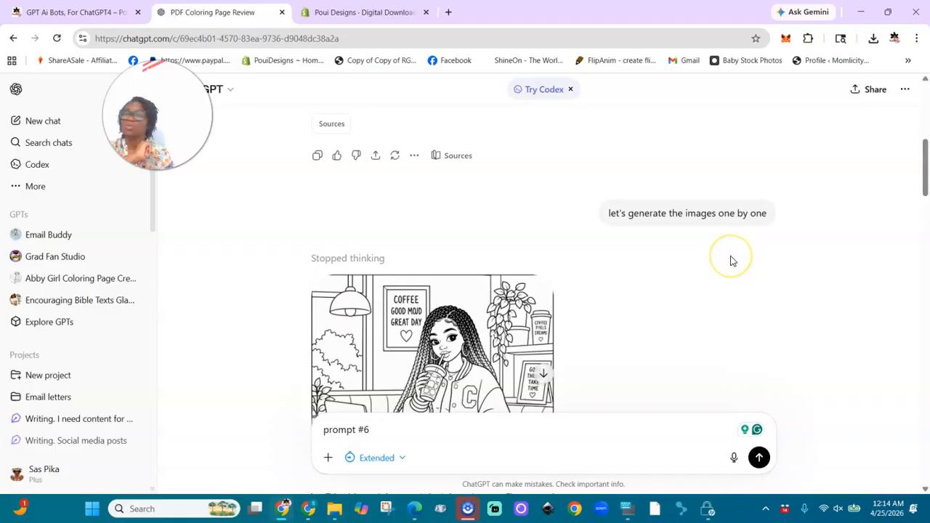
pyautogui.scroll(-6, 733, 260)
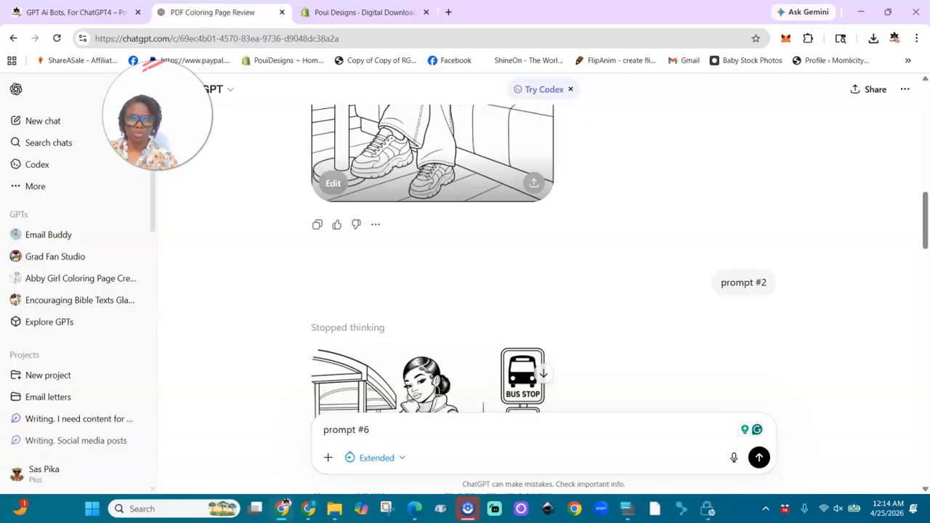
pyautogui.scroll(-3, 691, 286)
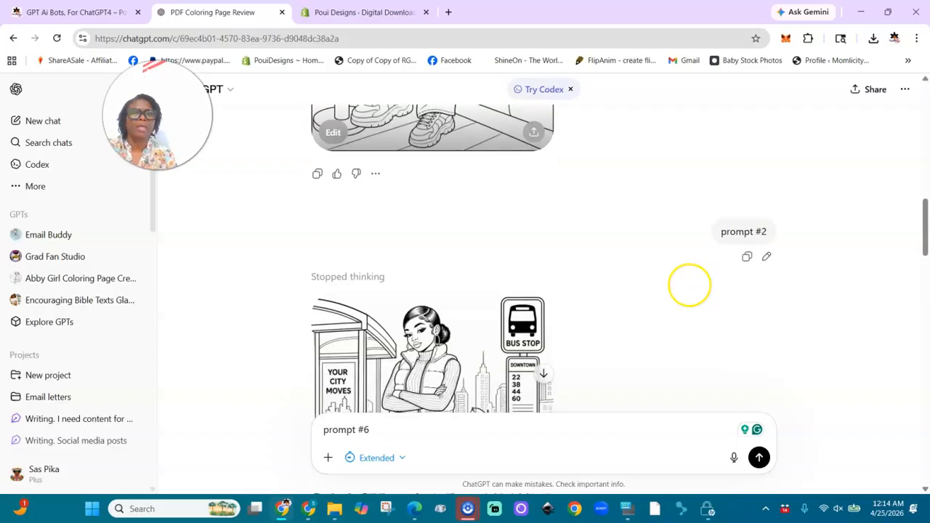
pyautogui.scroll(-2, 690, 285)
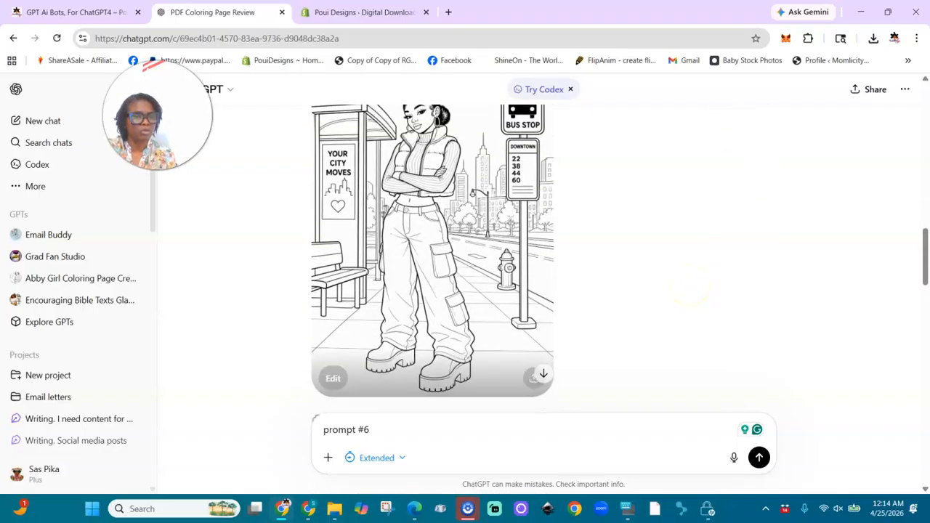
pyautogui.scroll(4, 690, 287)
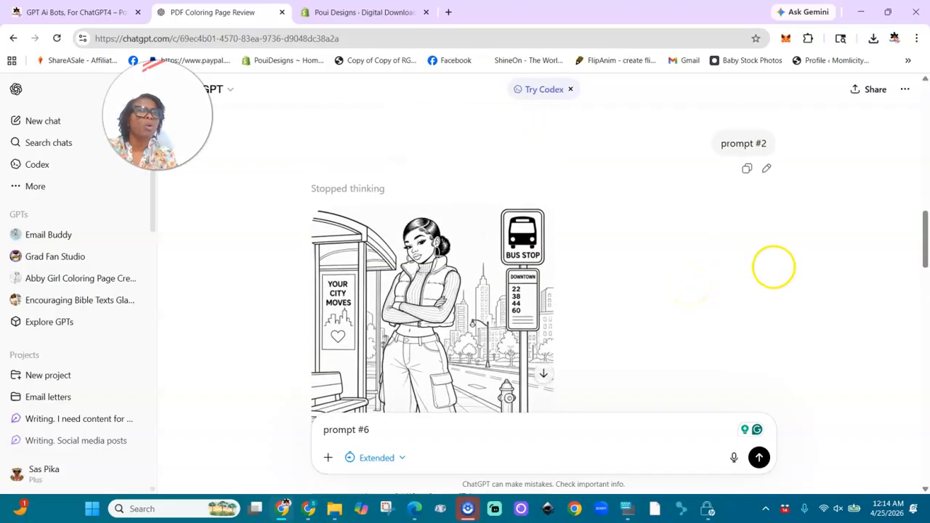
# - Copy the earlier "prompt #2" message over the unsent draft and change its number to 3
pyautogui.click(748, 175)
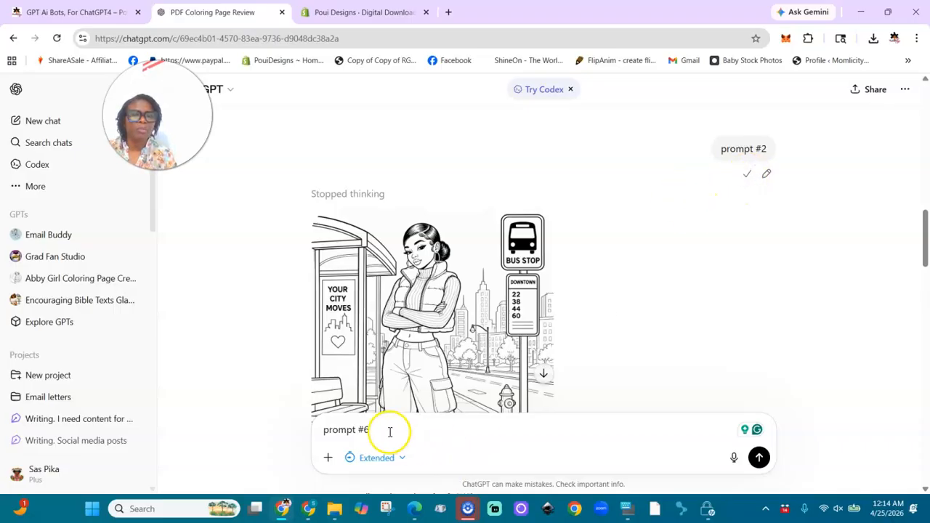
pyautogui.press('BackSpace')
pyautogui.press('BackSpace')
pyautogui.press('BackSpace')
pyautogui.press('BackSpace')
pyautogui.press('BackSpace')
pyautogui.press('BackSpace')
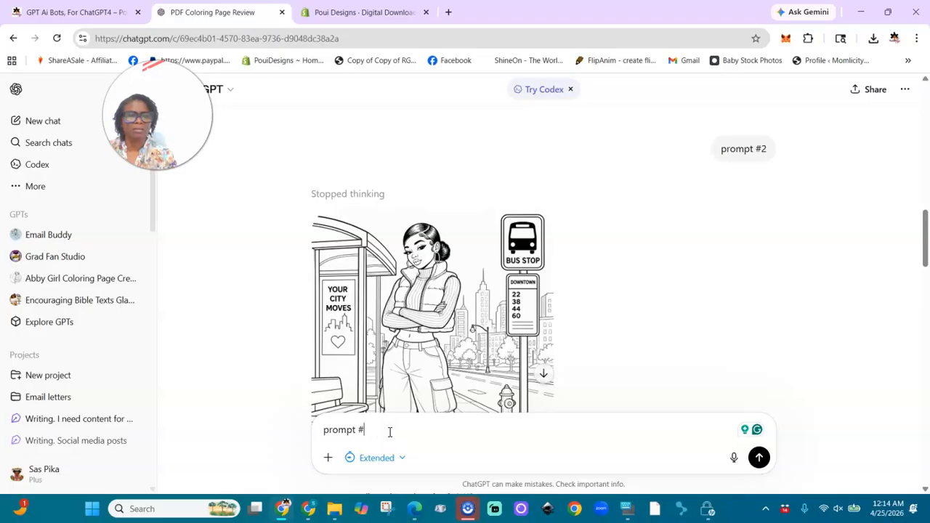
pyautogui.press('BackSpace')
pyautogui.press('BackSpace')
pyautogui.press('BackSpace')
pyautogui.hotkey('ctrl', 'v')
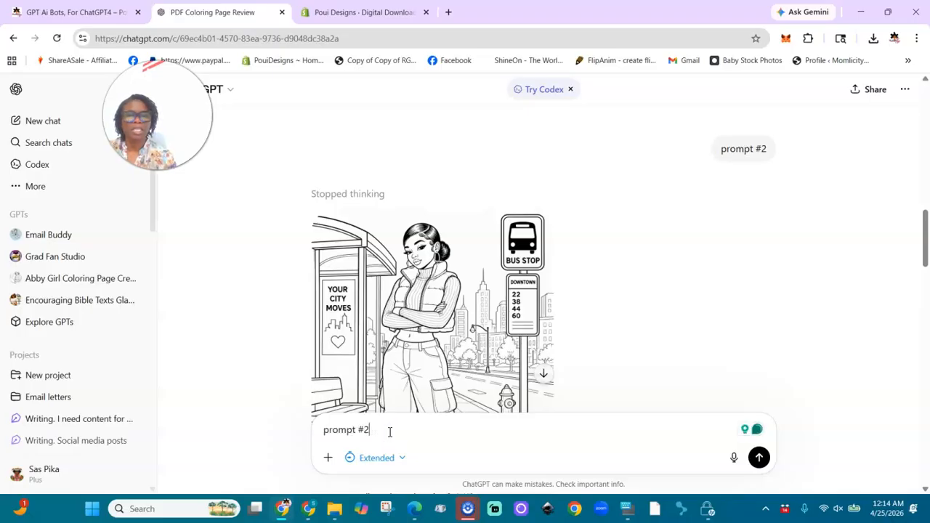
pyautogui.click(370, 430)
pyautogui.press('BackSpace')
pyautogui.write('3')
# - Change the draft message to "prompt #6" and send it to generate the next coloring page
pyautogui.scroll(-3, 376, 429)
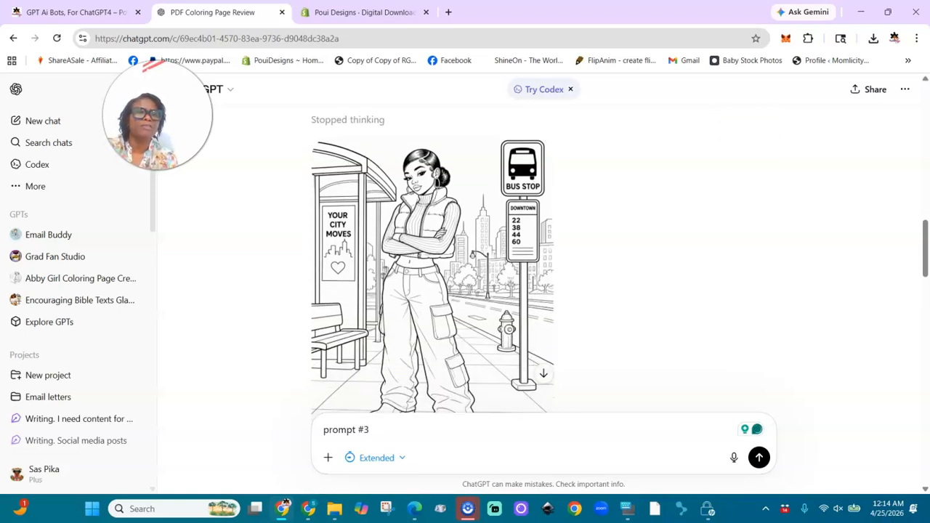
pyautogui.scroll(-5, 433, 261)
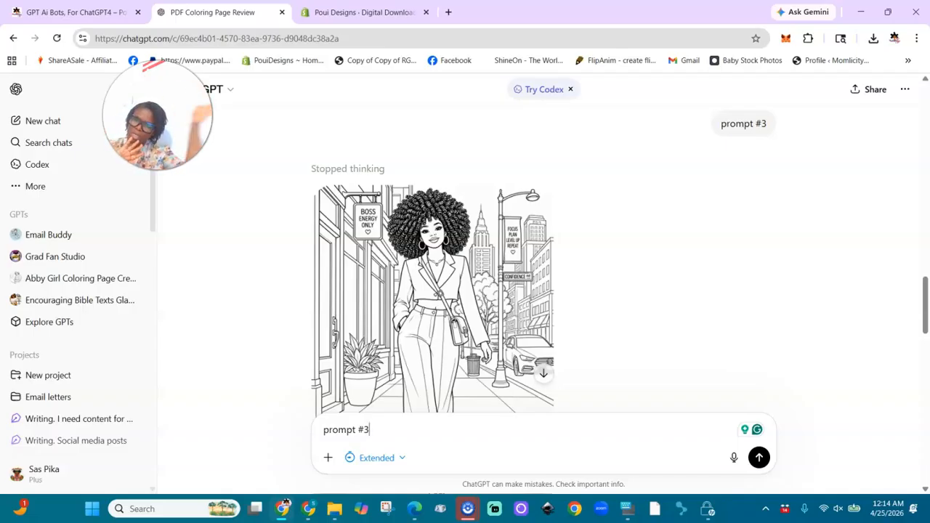
pyautogui.scroll(-10, 546, 269)
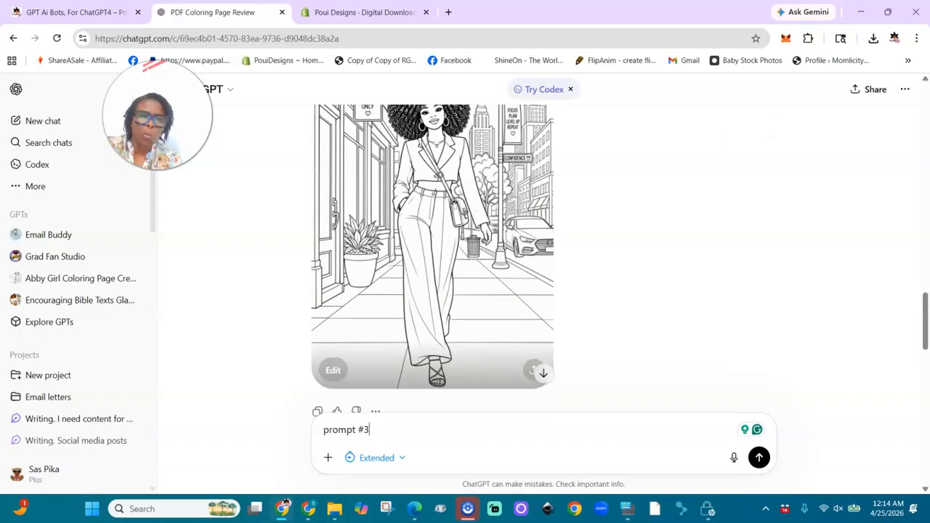
pyautogui.scroll(4, 432, 262)
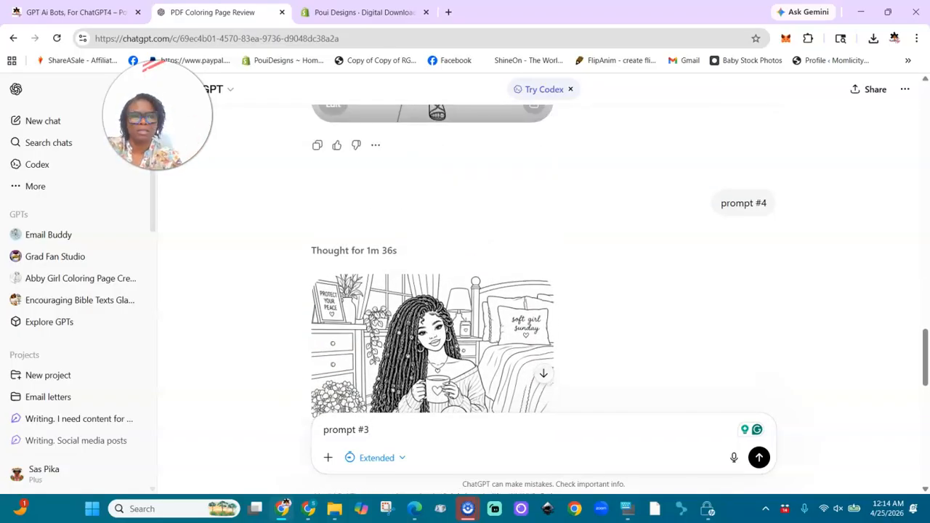
pyautogui.scroll(-10, 432, 262)
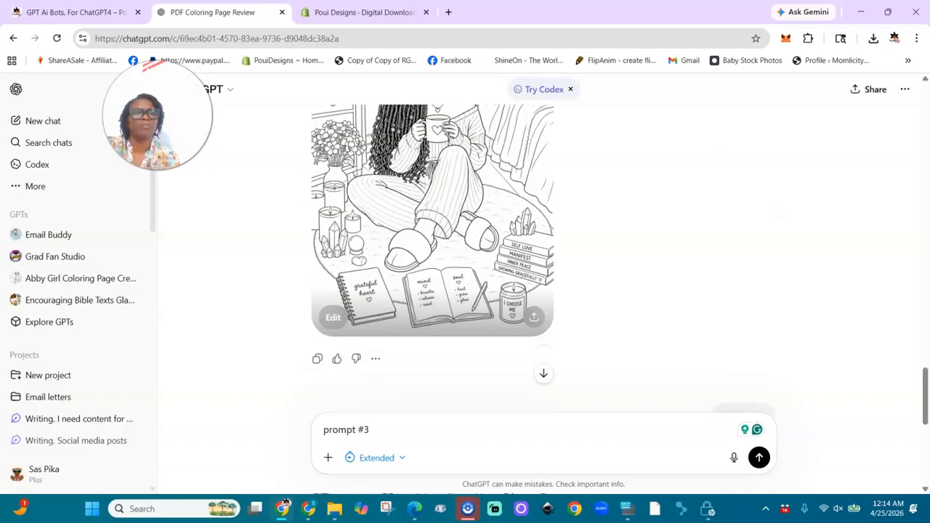
pyautogui.scroll(-2, 433, 262)
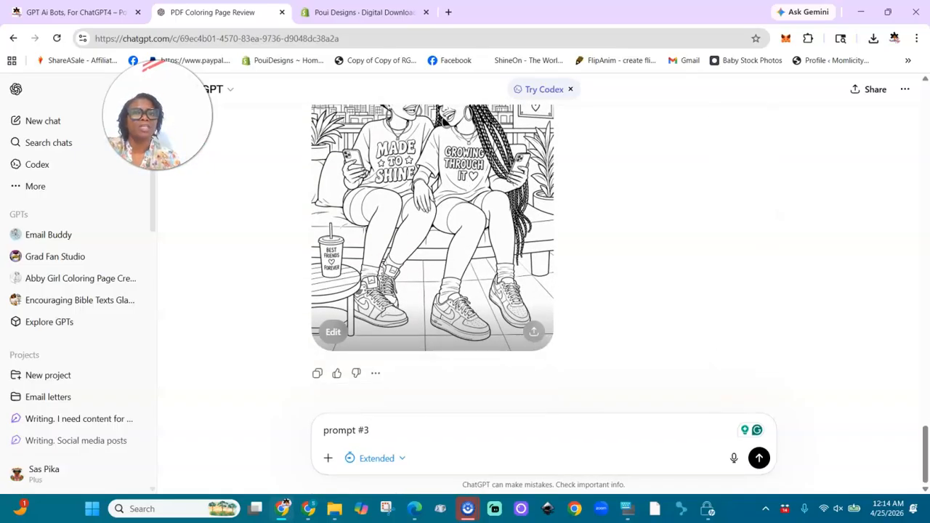
pyautogui.press('BackSpace')
pyautogui.write('6')
pyautogui.press('Return')
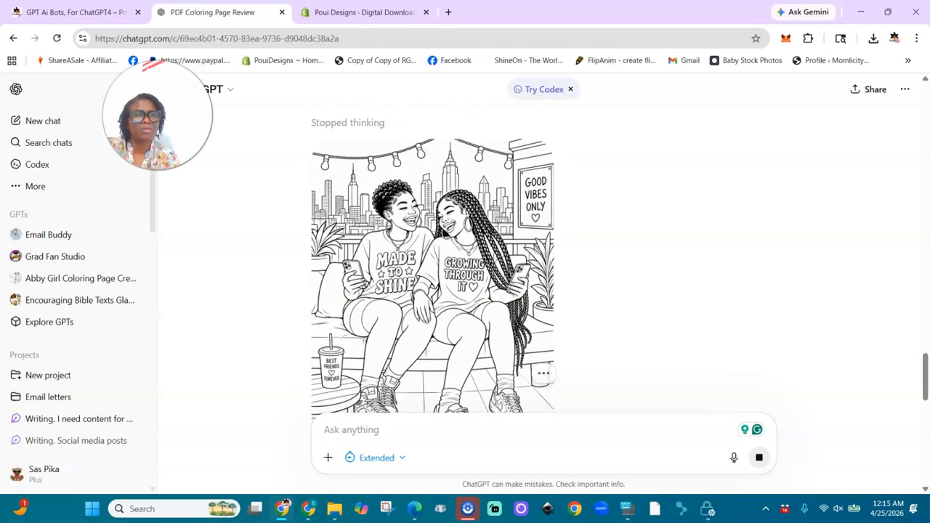
pyautogui.scroll(7, 465, 277)
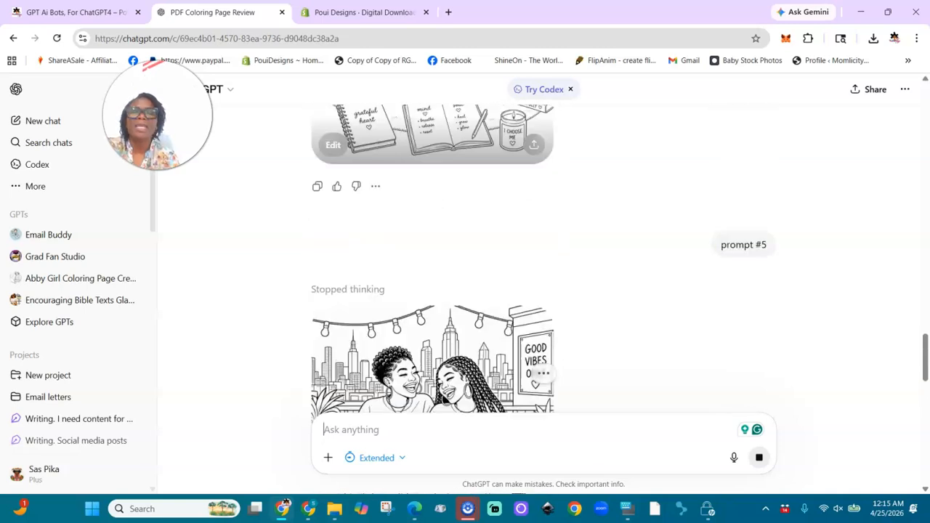